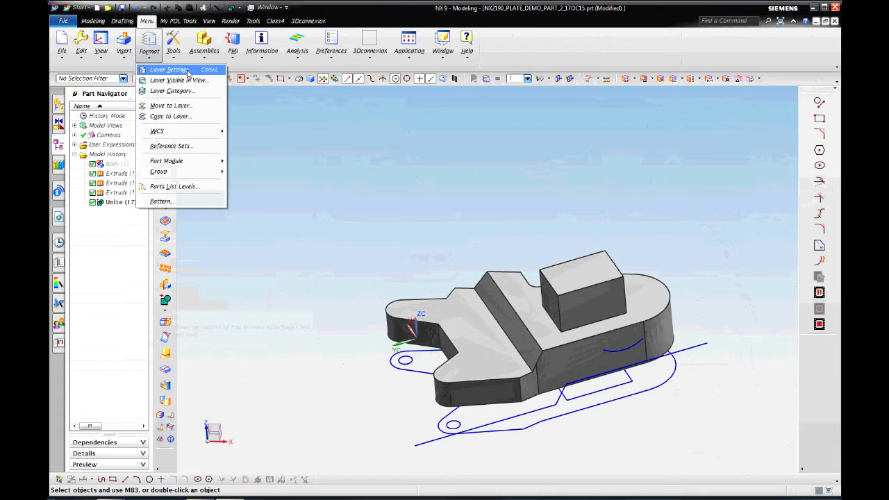
Make layer 6 the work layer and turn off layer 1 so only the finished plate and profile curves show
left_click(186, 69)
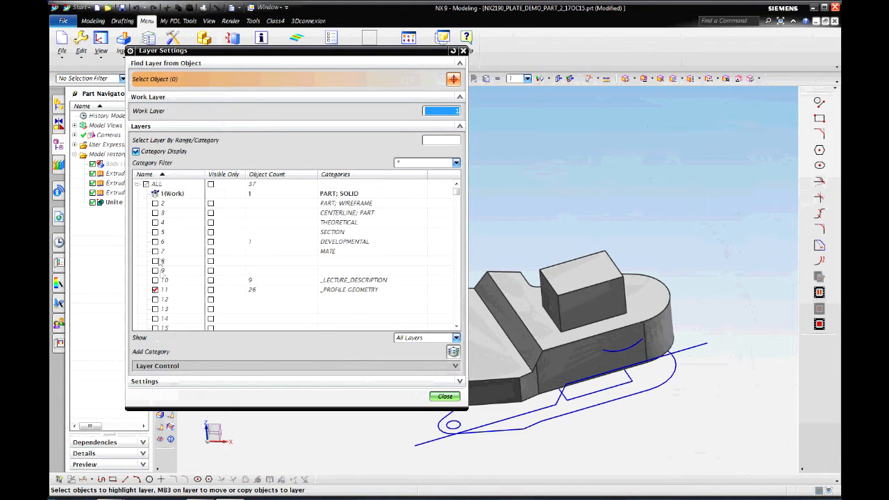
left_click(155, 242)
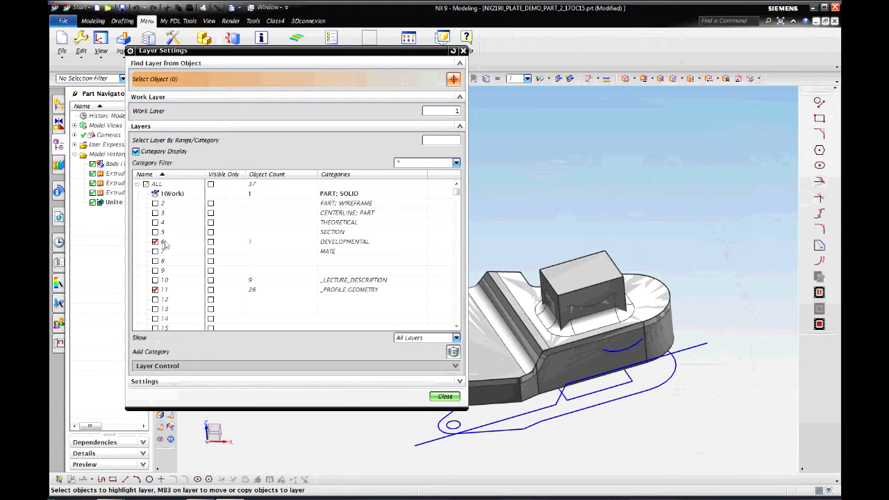
double_click(167, 243)
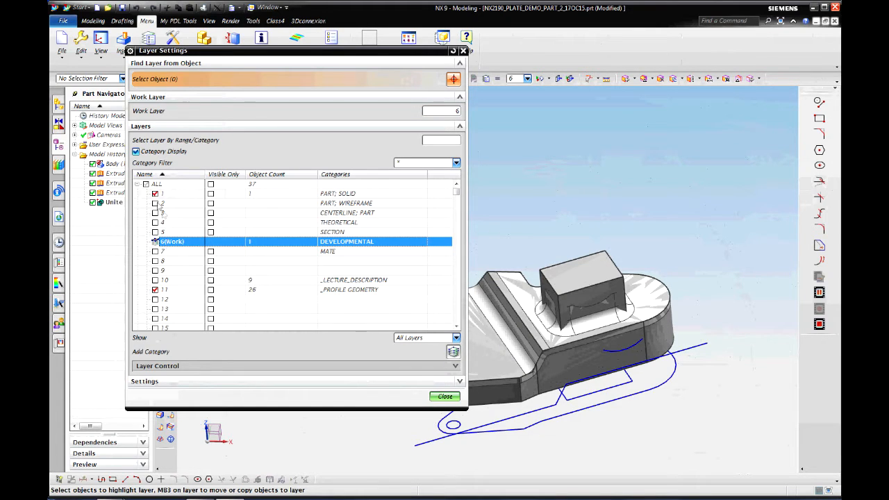
left_click(156, 194)
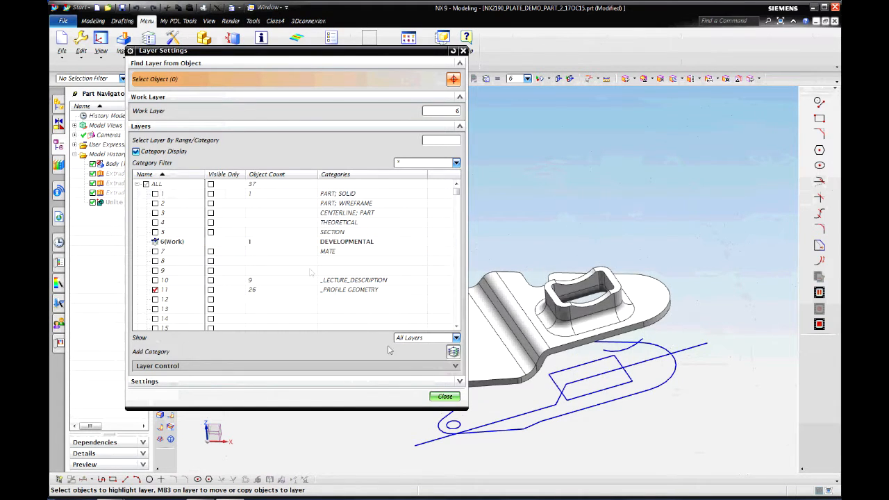
left_click(451, 400)
middle_click_drag(614, 205, 321, 103)
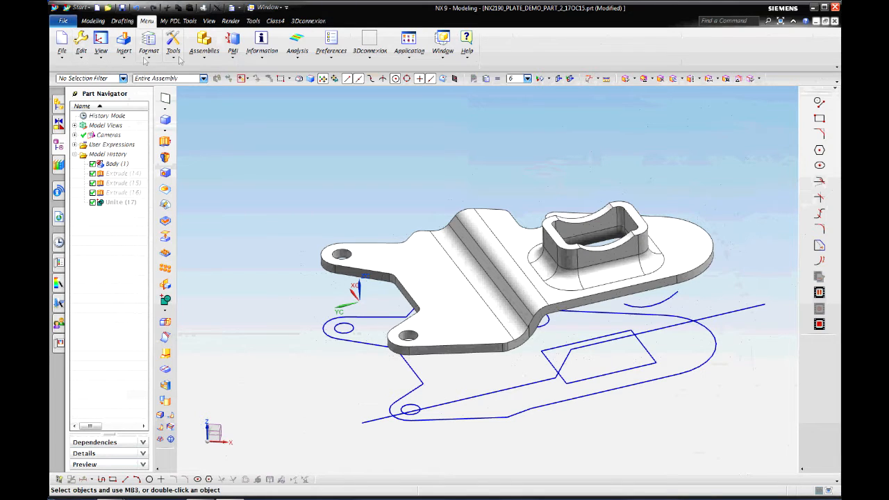
left_click(263, 56)
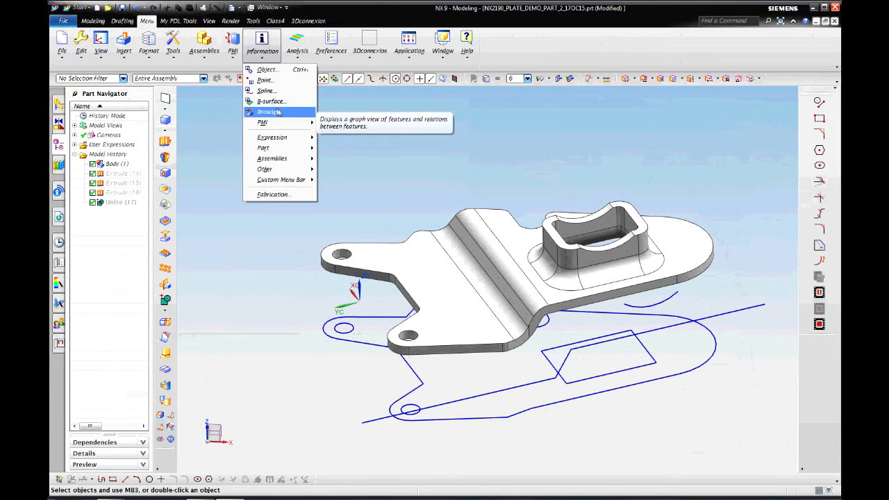
left_click(270, 71)
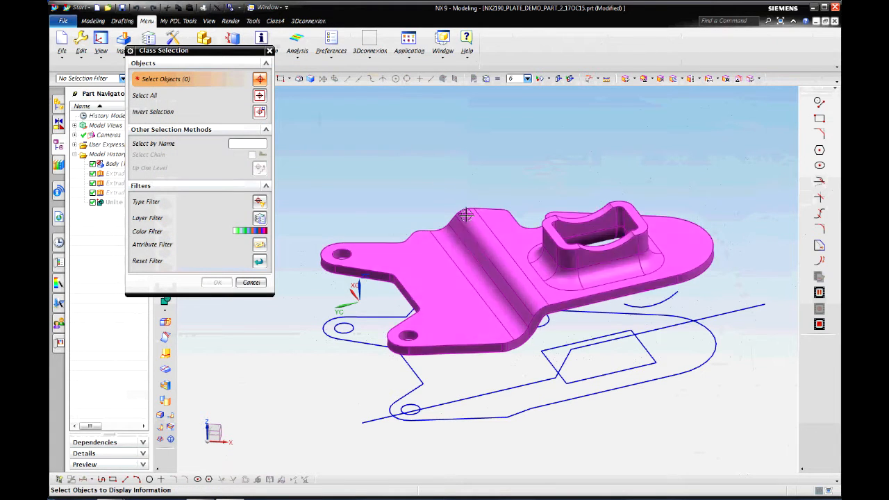
left_click(253, 282)
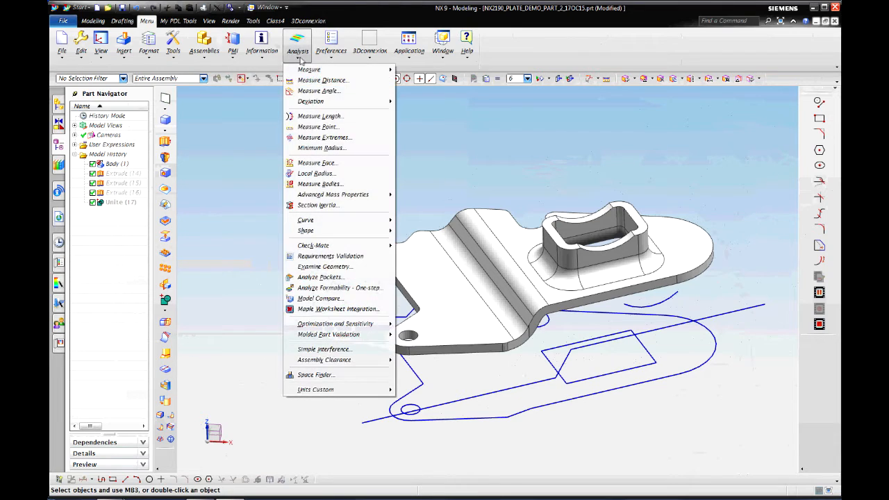
Check the minimum radius of the upper bend face on the plate, without creating points at the minima
left_click(333, 150)
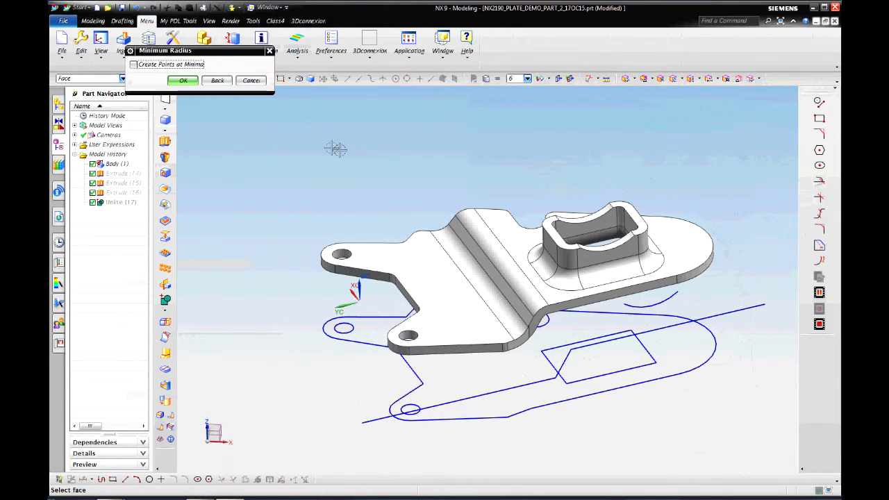
left_click(490, 221)
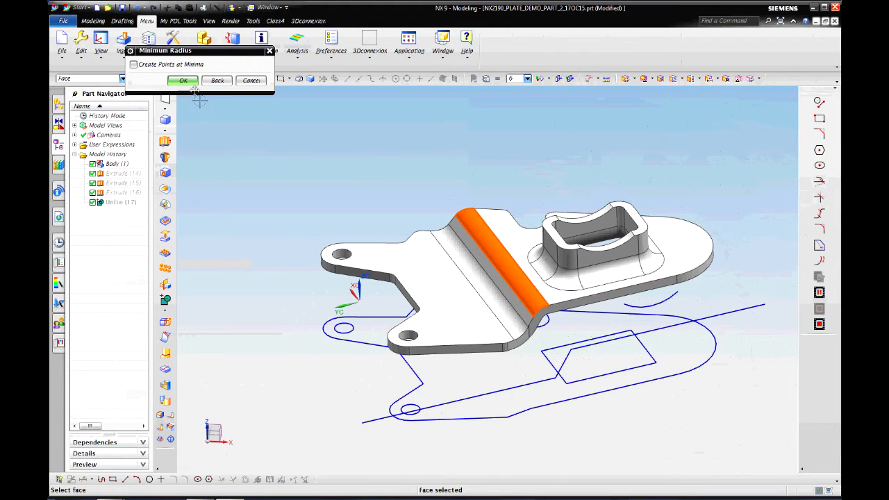
left_click(184, 81)
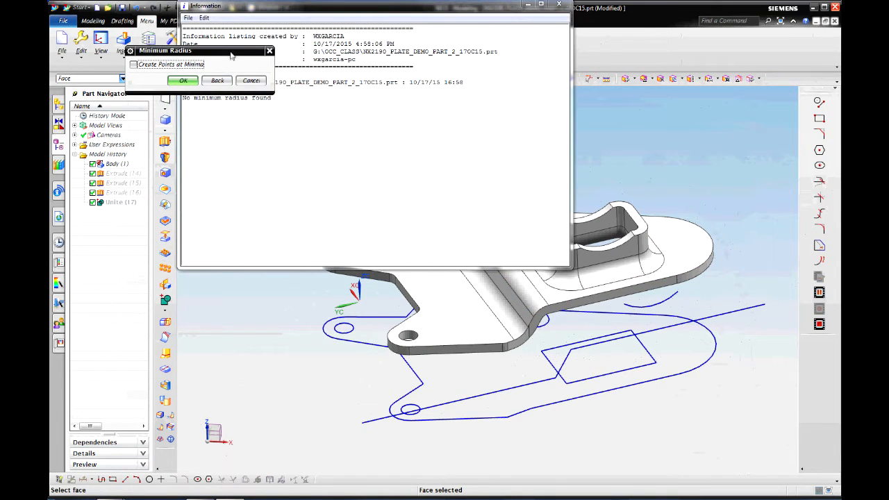
left_click_drag(231, 56, 198, 222)
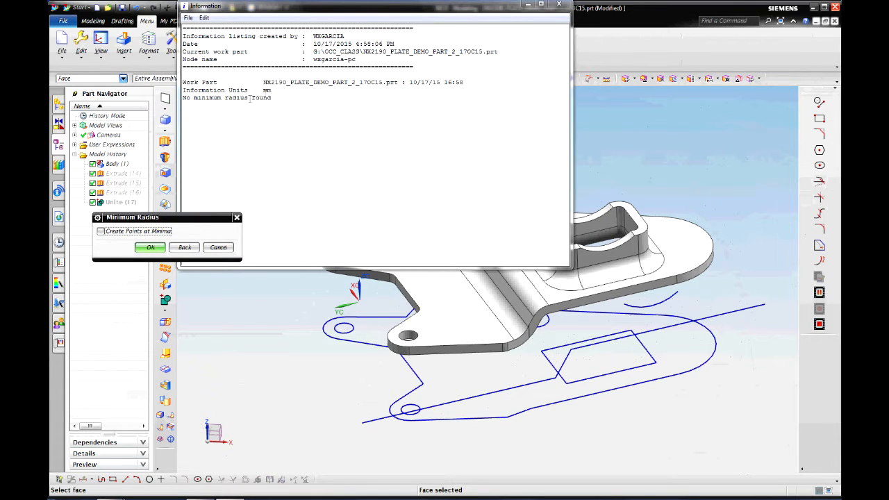
left_click(219, 248)
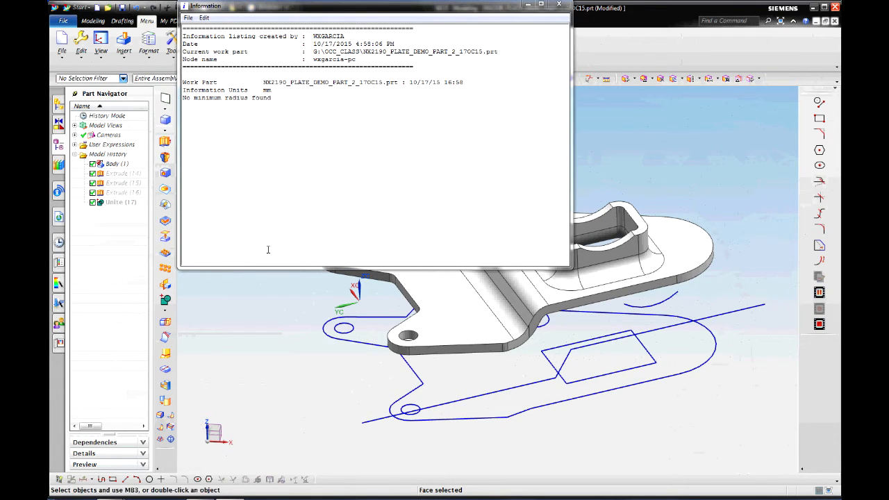
left_click(560, 4)
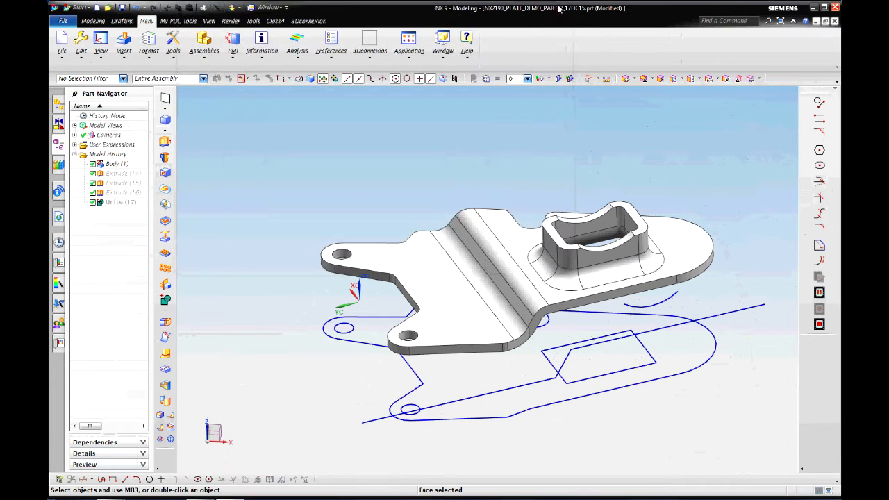
Measure the radius of the plate's upper bend face with Simple Radius
left_click(298, 59)
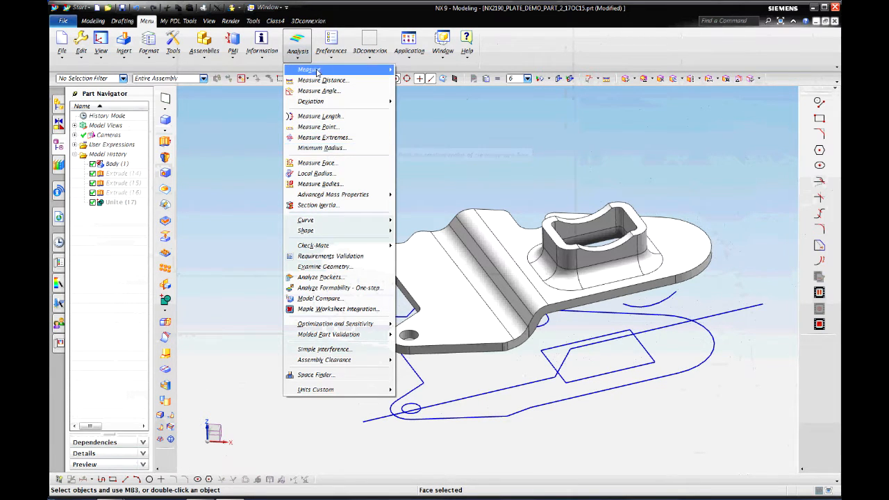
mouse_move(318, 71)
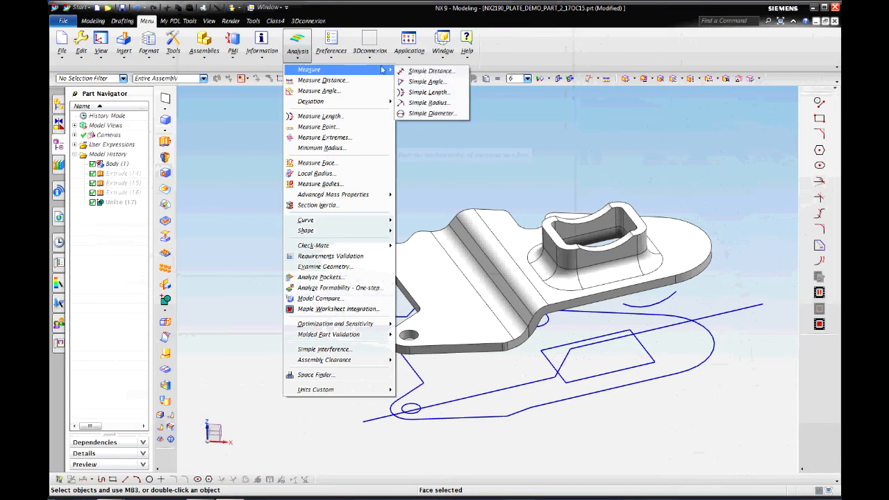
left_click(430, 103)
left_click(467, 229)
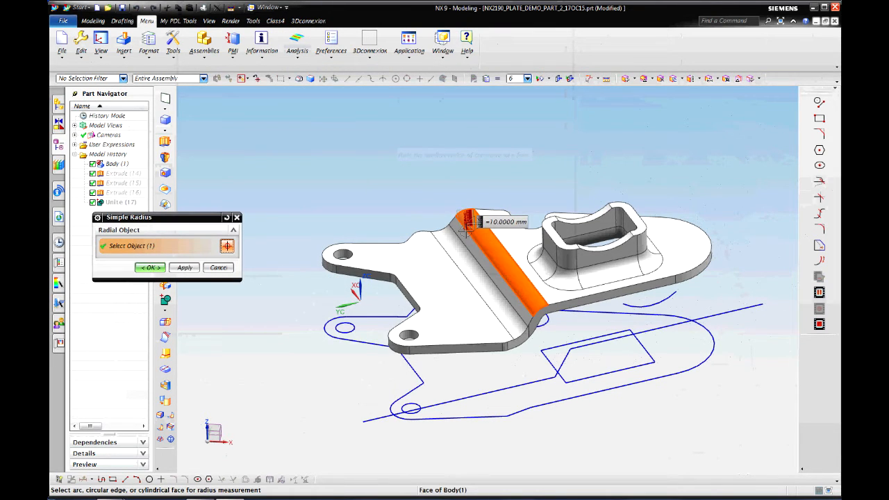
left_click(218, 269)
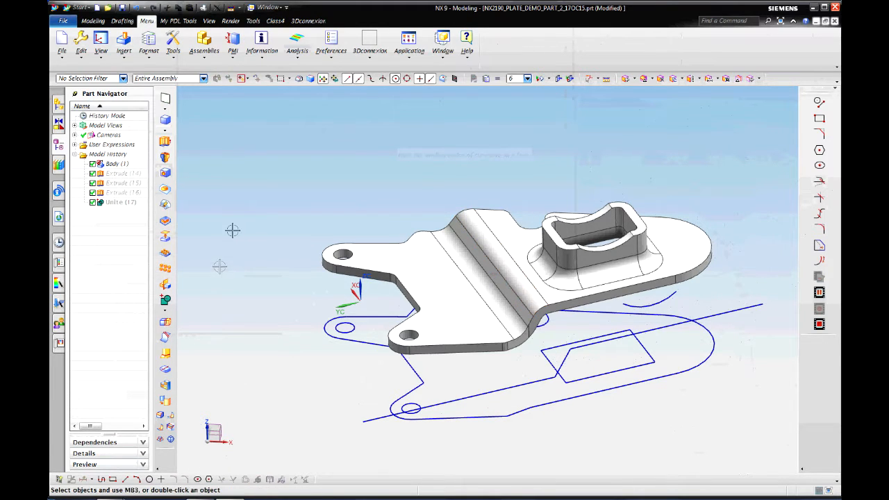
Measure the radius of the plate's lower bend face with Simple Radius
left_click(300, 60)
mouse_move(309, 70)
left_click(438, 103)
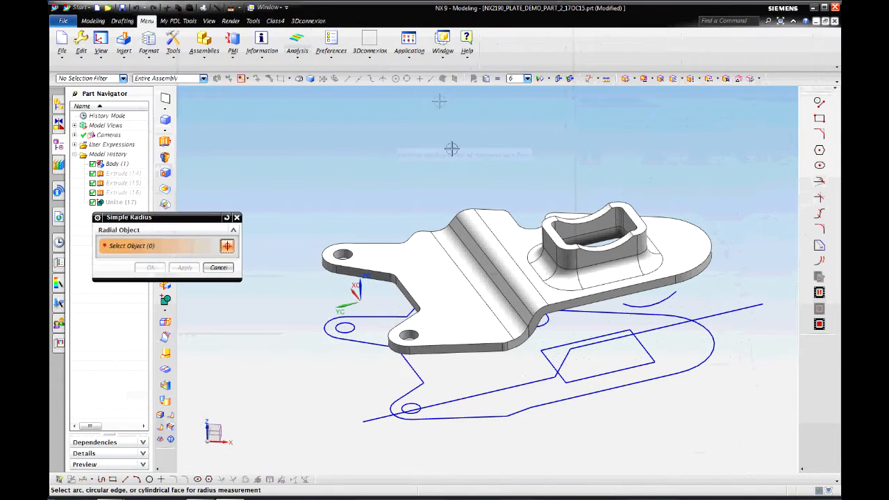
left_click(453, 237)
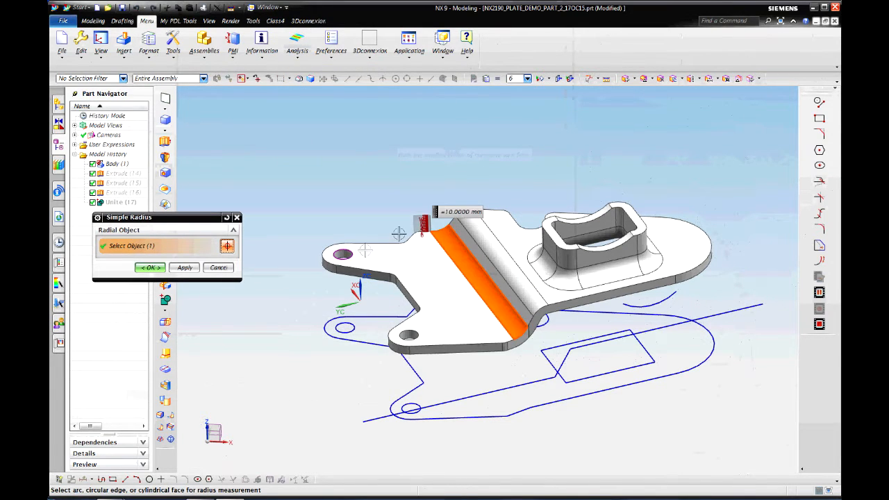
left_click(218, 268)
Measure the radius of the small rounded side face on the plate's edge near the lower bend with Simple Radius
left_click(298, 60)
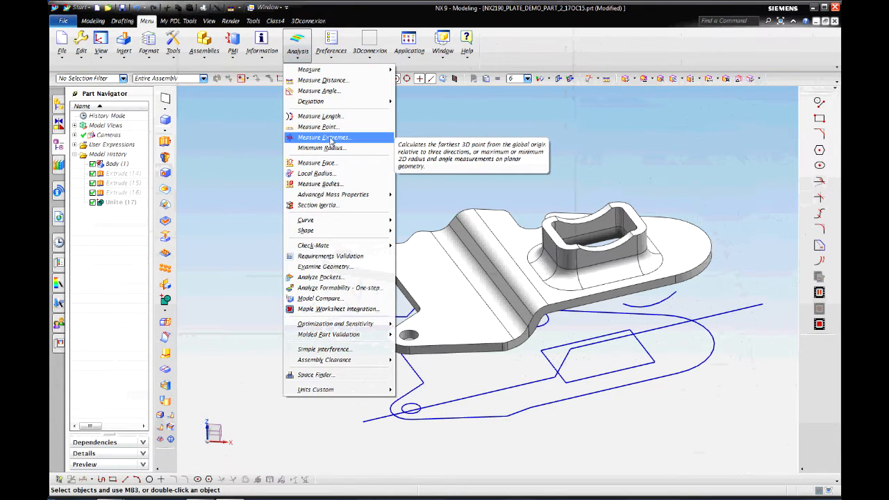
mouse_move(330, 72)
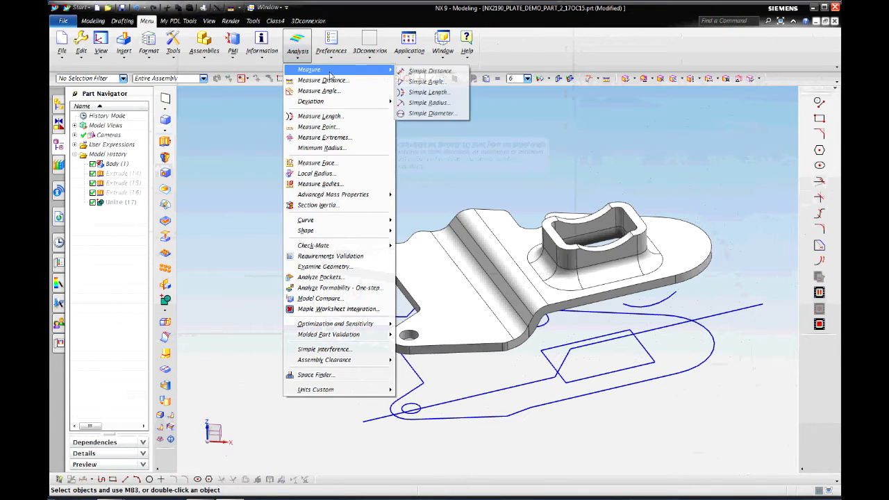
left_click(441, 102)
middle_click_drag(590, 284, 514, 367)
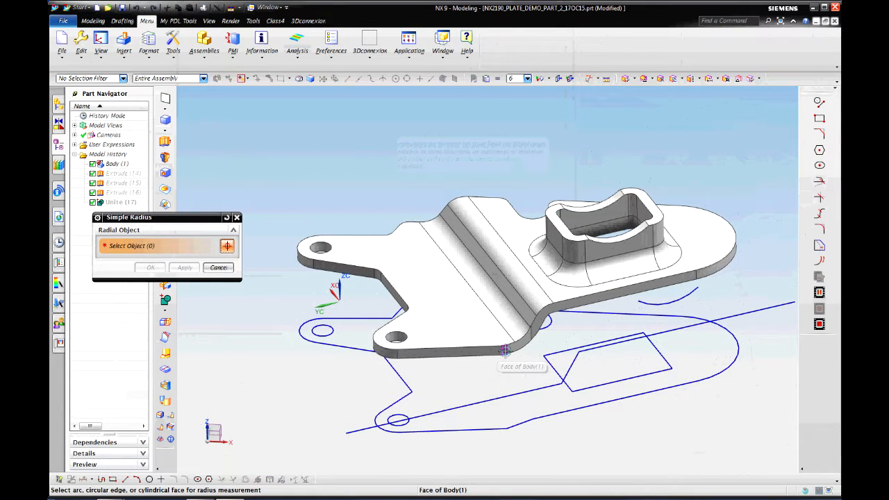
left_click(505, 351)
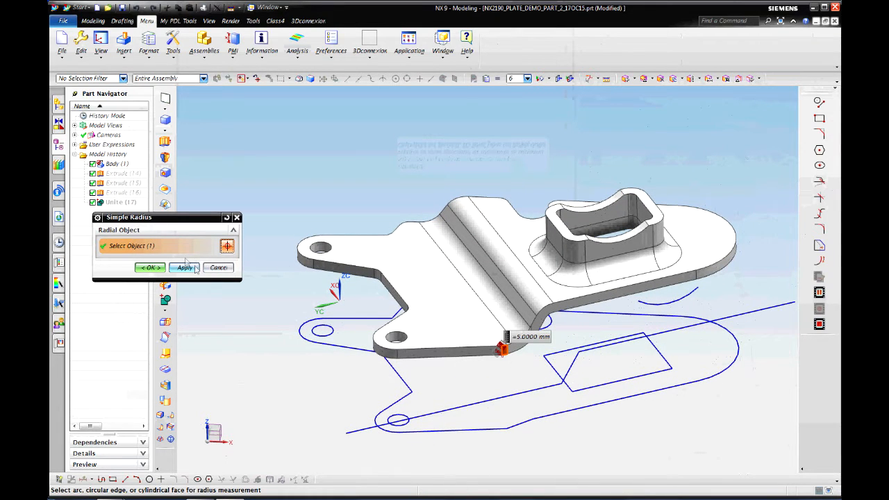
left_click(218, 269)
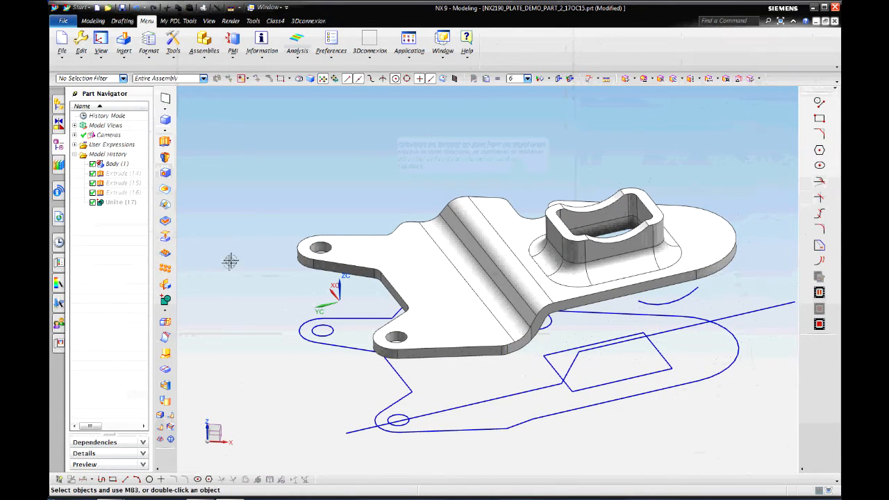
Check the minimum radius of the blend face at the base of the rectangular boss's long side
left_click(299, 60)
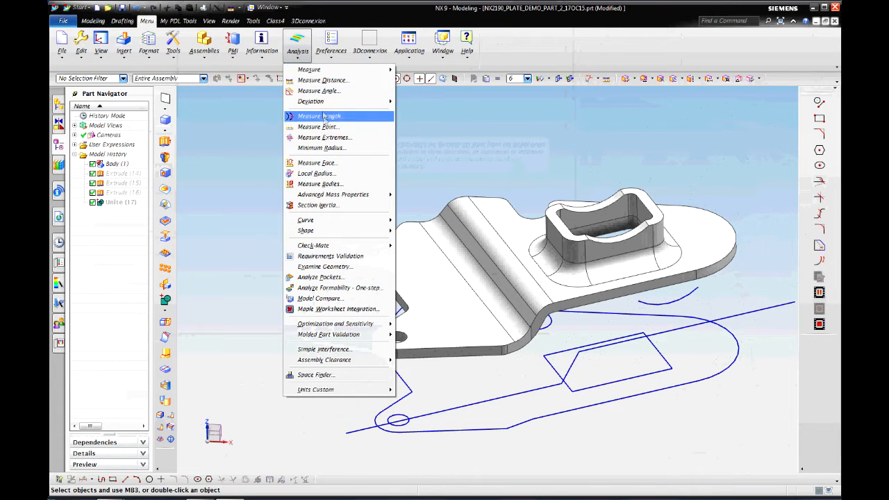
left_click(331, 149)
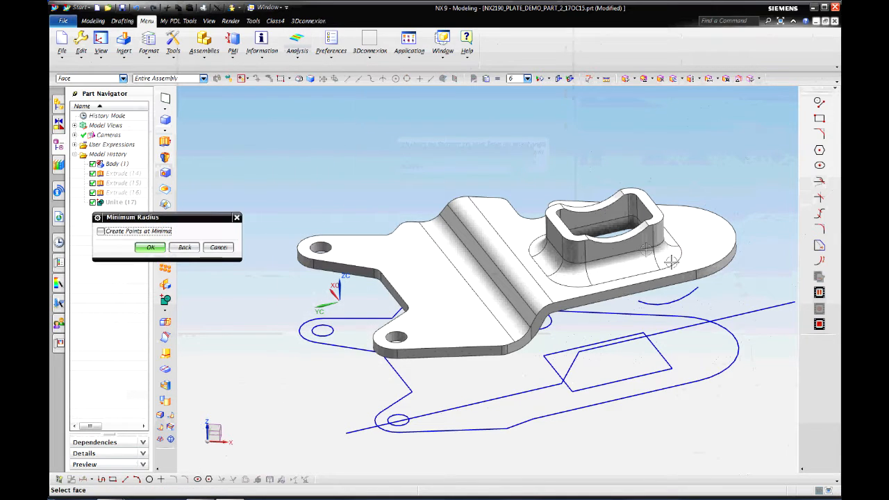
left_click(646, 271)
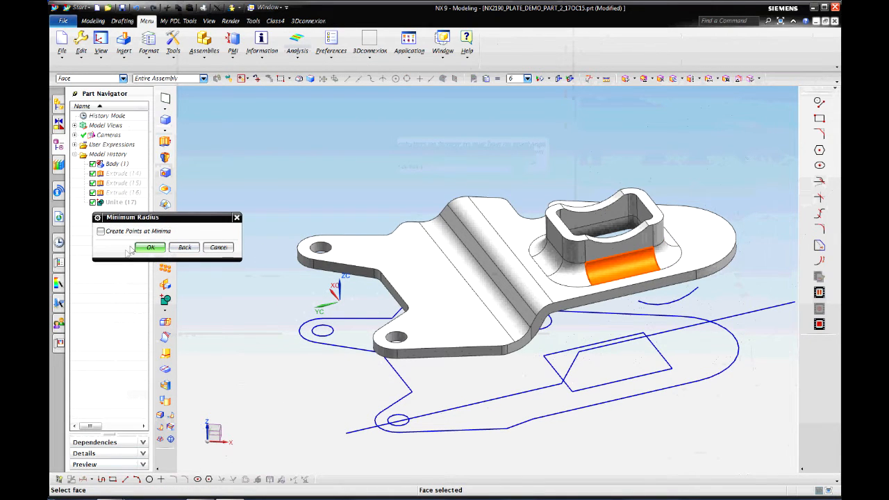
left_click(150, 249)
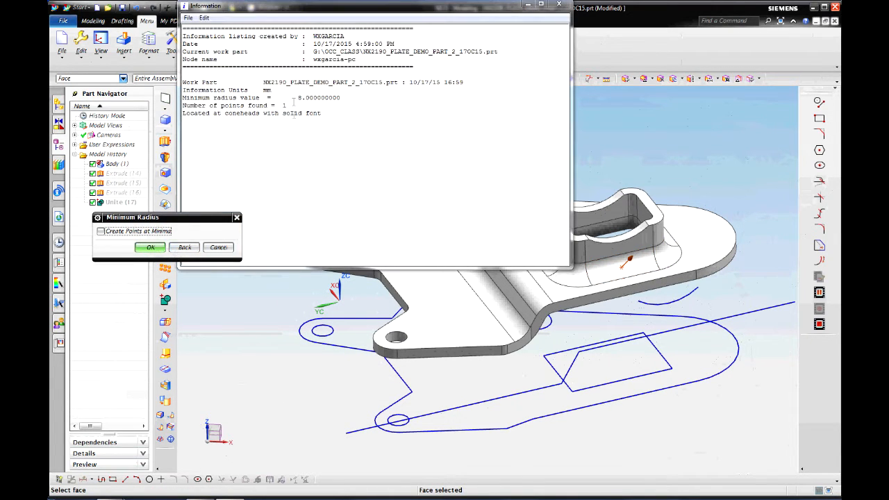
left_click(298, 98)
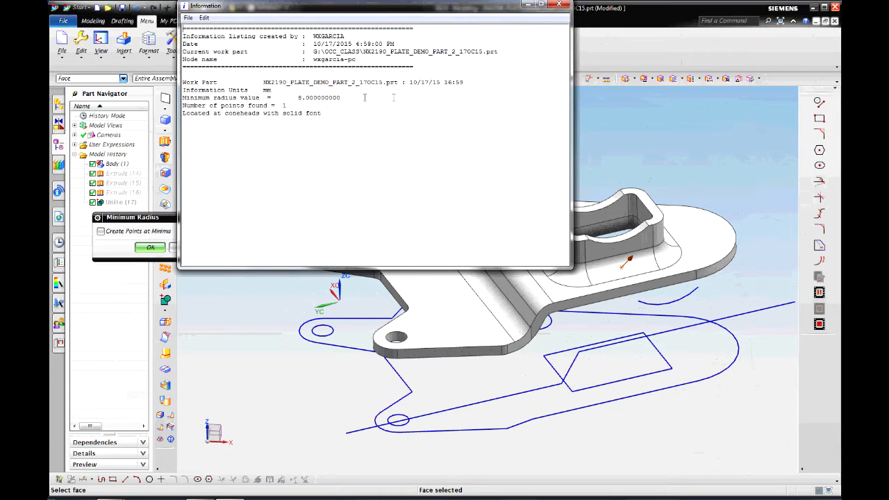
left_click(559, 6)
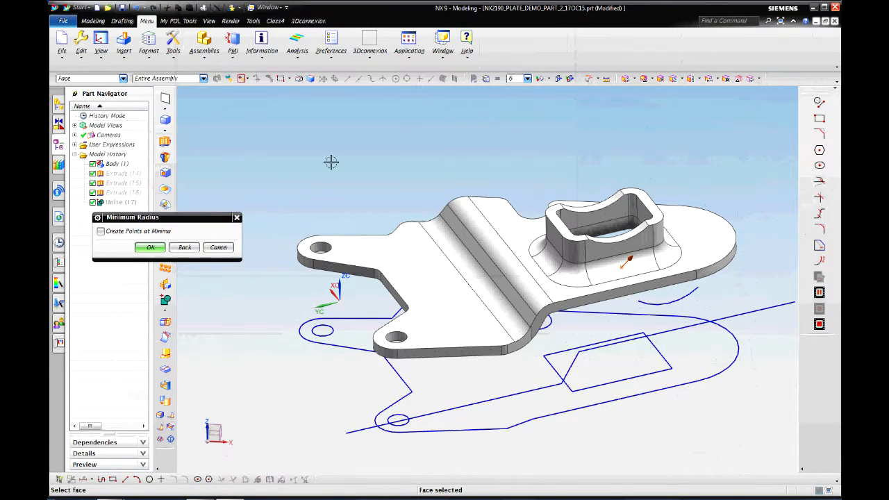
left_click(218, 248)
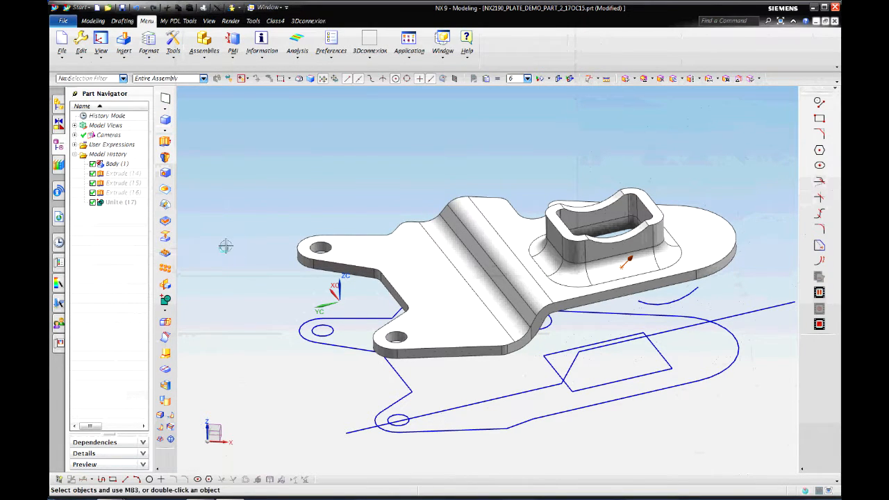
Measure the radius of the rectangular boss's outer vertical corner face with Simple Radius
left_click(297, 48)
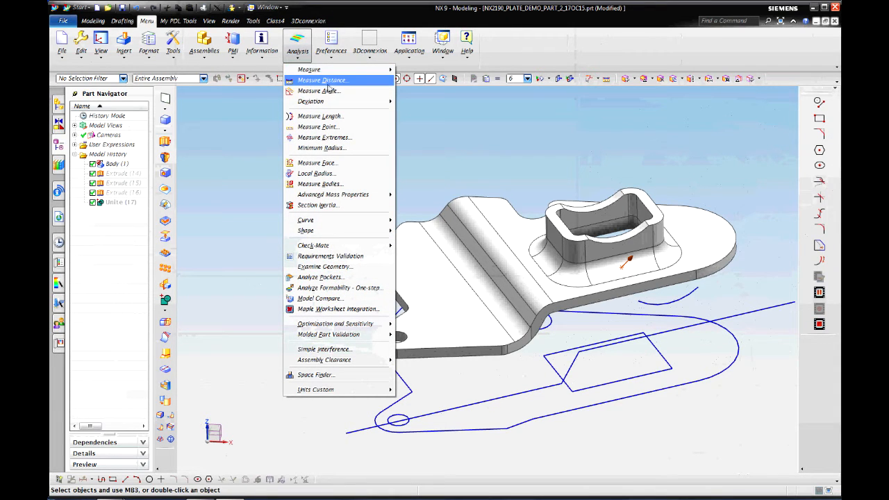
left_click(323, 79)
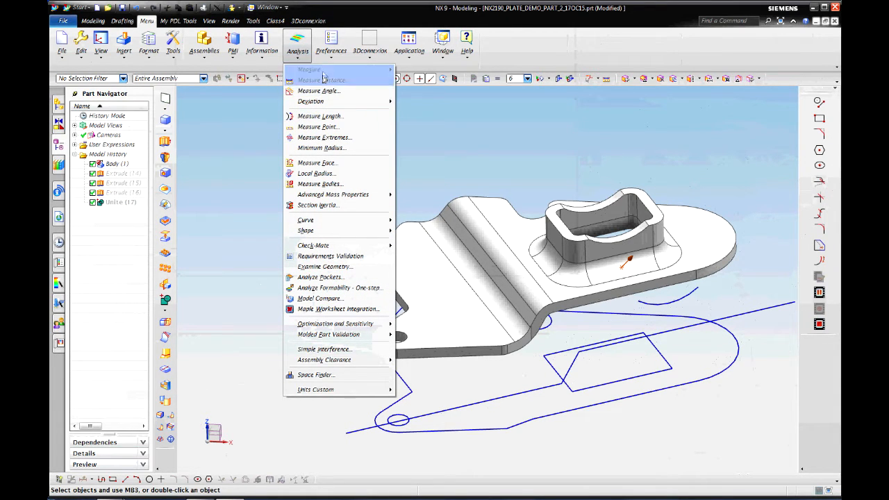
mouse_move(323, 69)
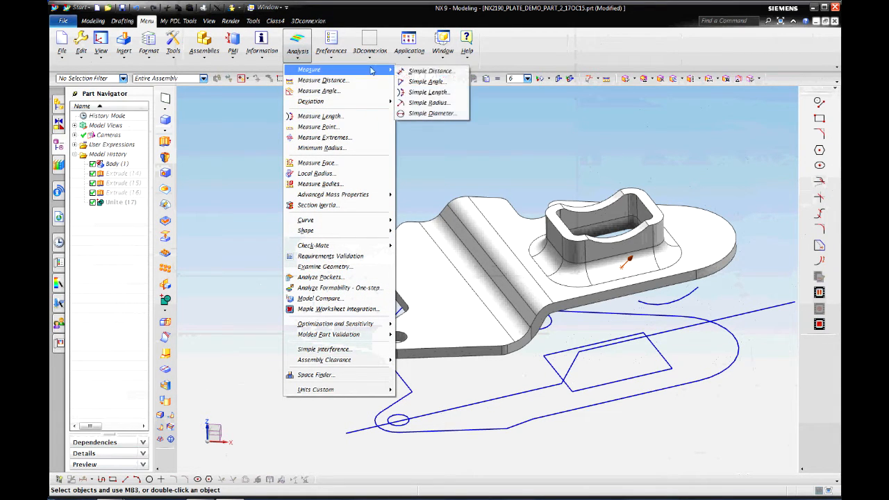
left_click(429, 102)
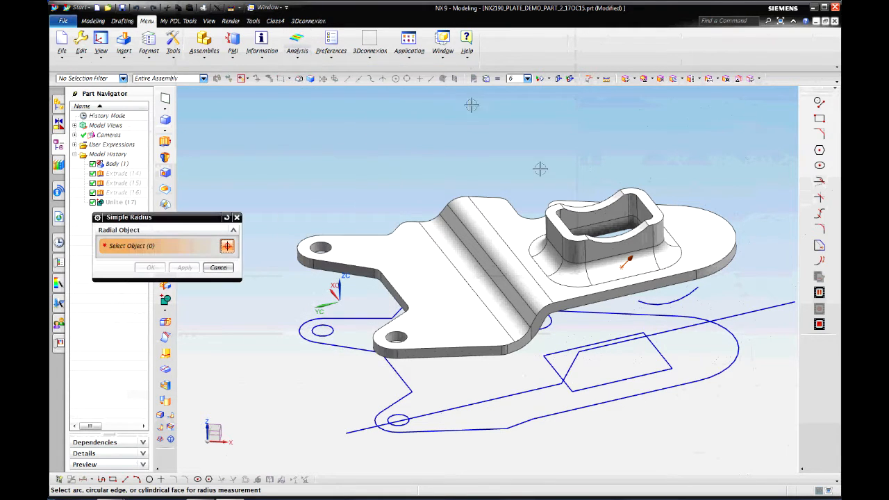
left_click(566, 249)
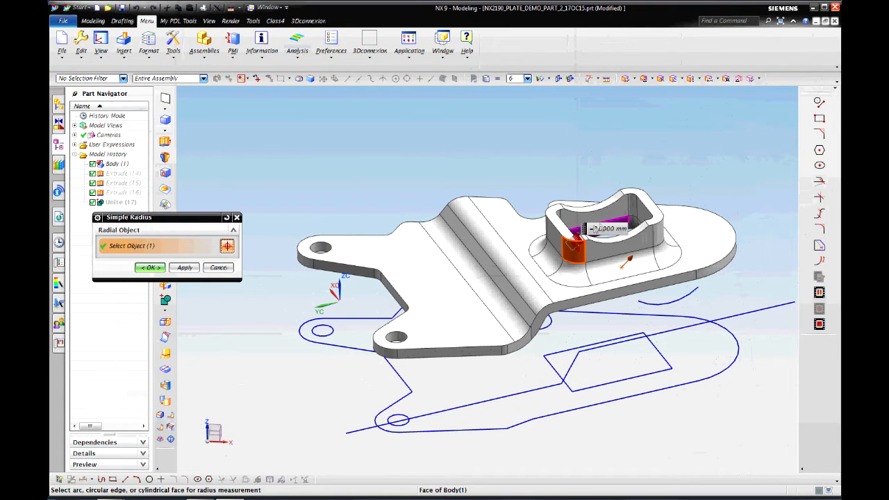
left_click(218, 268)
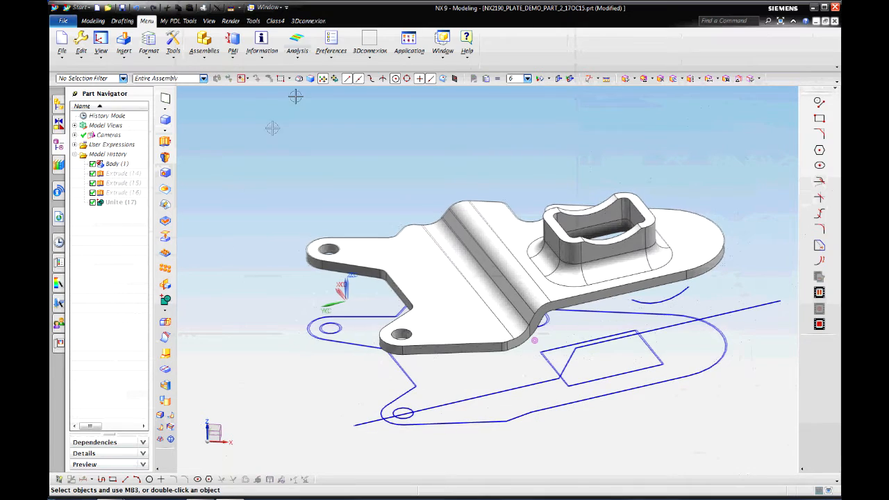
Measure the radius of the small rounded corner face in the notch between the two hole lugs with Simple Radius
left_click(298, 47)
mouse_move(310, 70)
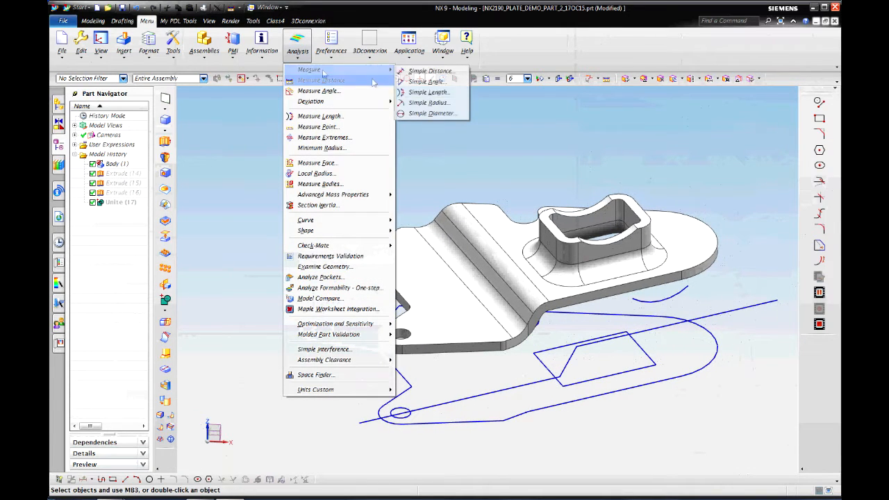
left_click(427, 102)
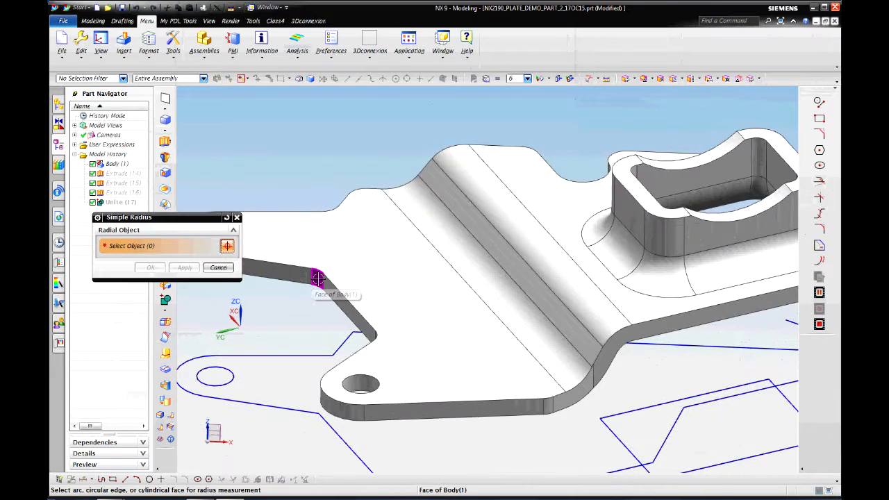
left_click(320, 282)
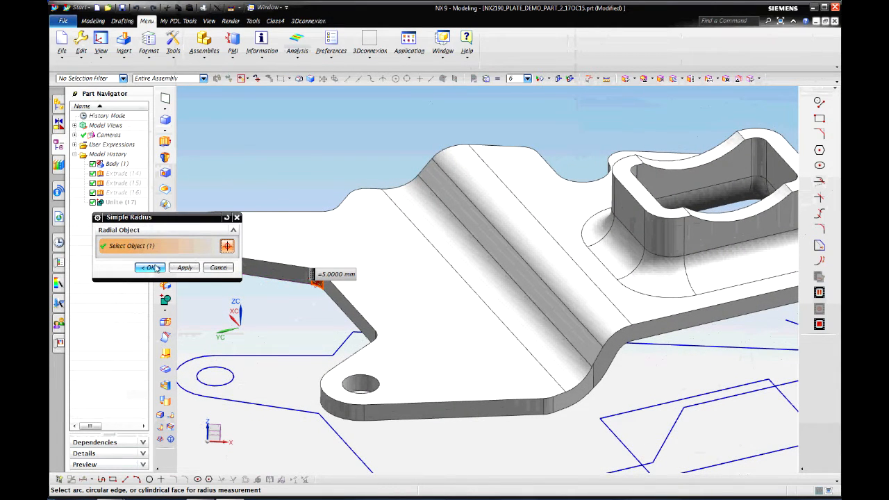
left_click(220, 268)
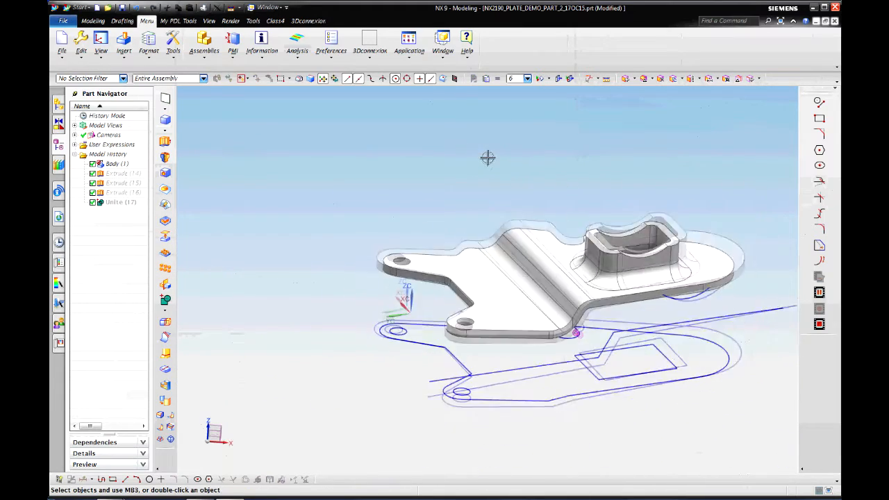
Measure the projected distance from the boss's top end face to the plate's underside, along the direction normal to the plate
left_click(297, 44)
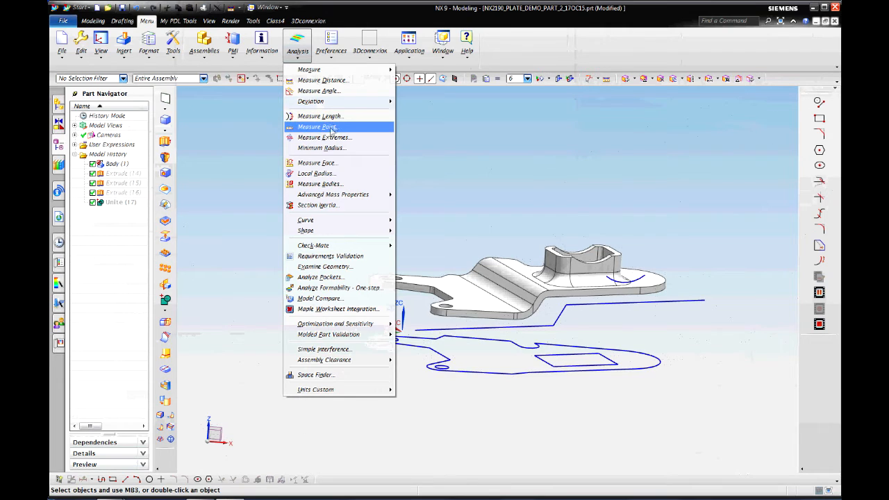
left_click(334, 81)
left_click_drag(203, 221, 314, 117)
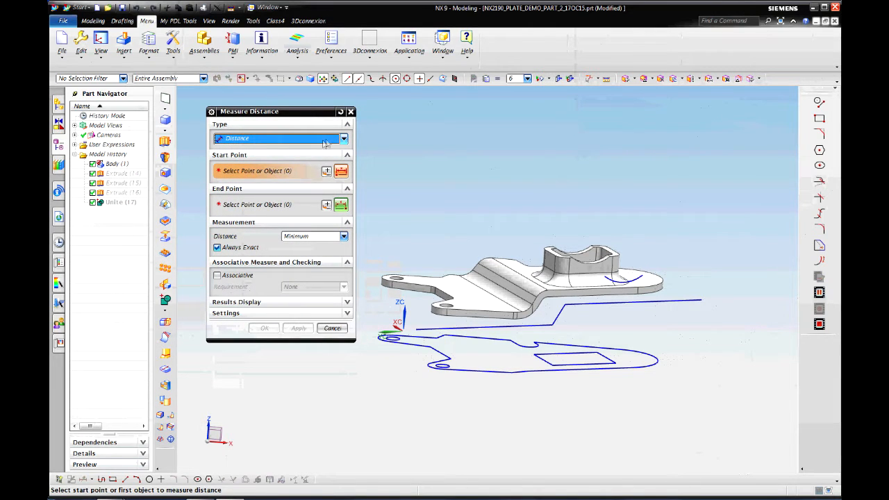
left_click(344, 138)
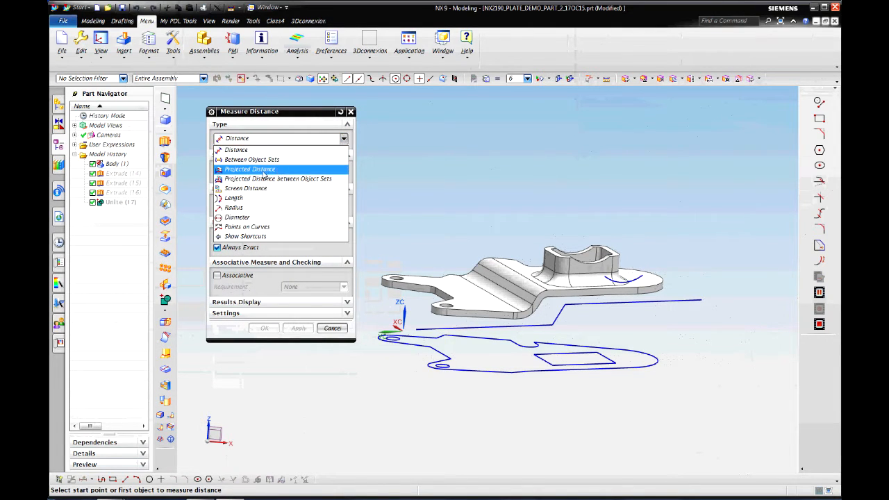
left_click(268, 171)
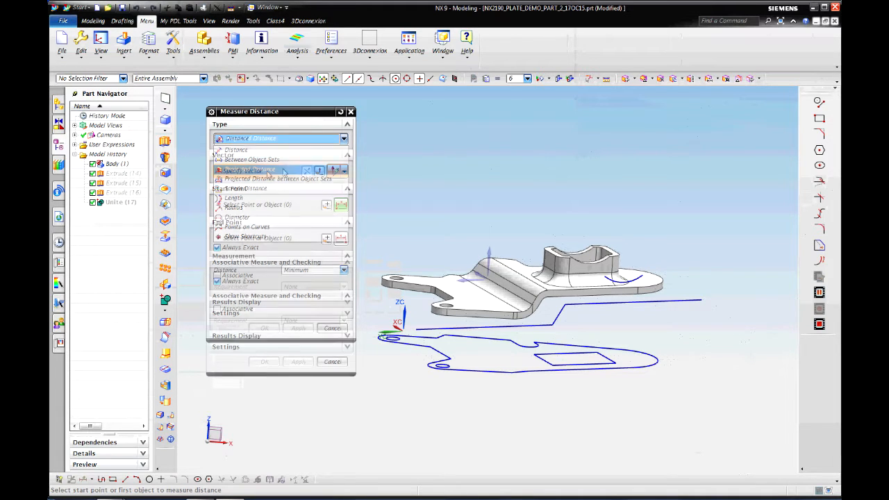
mouse_move(422, 163)
middle_mouse_down()
mouse_move(669, 255)
mouse_move(699, 313)
mouse_move(636, 373)
mouse_move(676, 349)
mouse_move(675, 307)
mouse_move(647, 241)
mouse_move(579, 267)
middle_mouse_up()
left_click(635, 372)
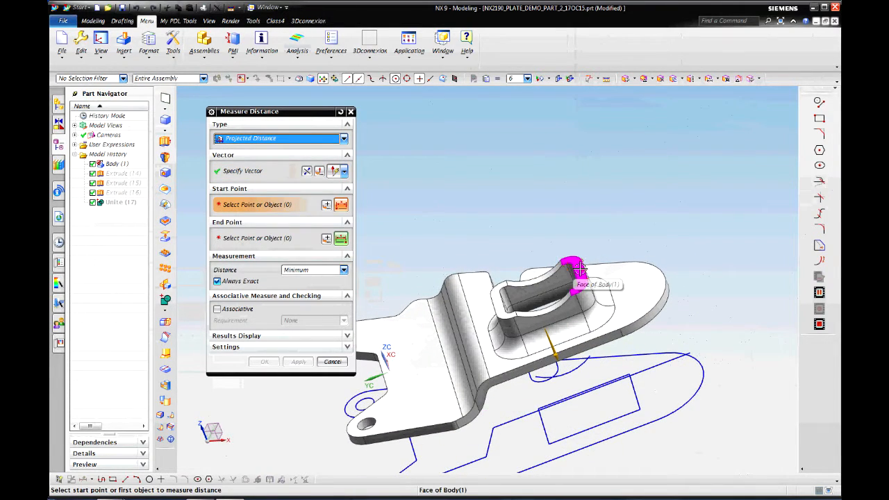
left_click(577, 273)
middle_click_drag(680, 289, 661, 339)
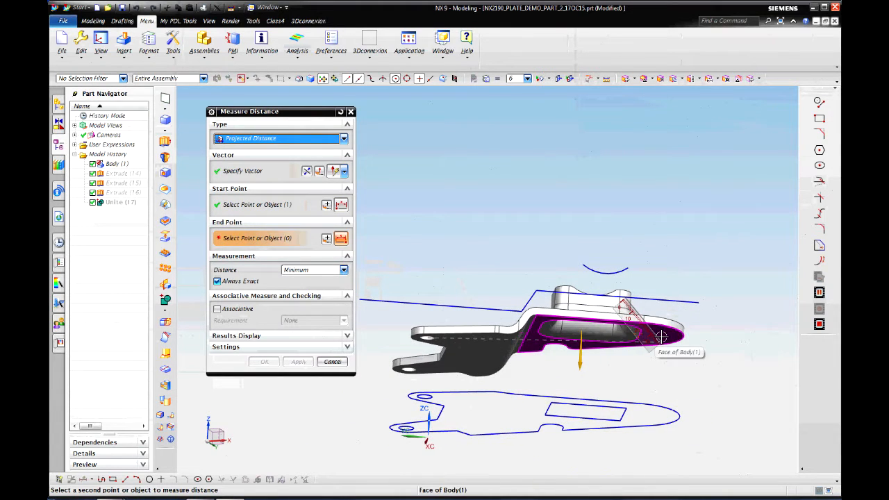
left_click(662, 341)
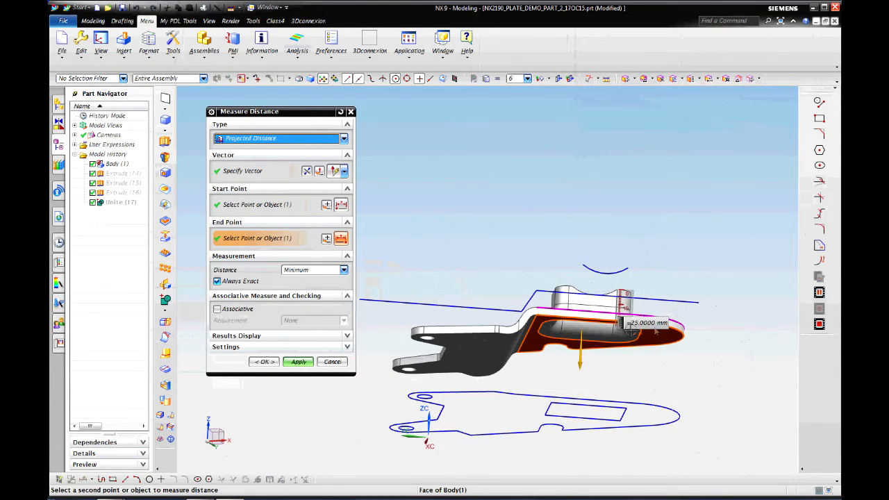
mouse_move(614, 334)
middle_mouse_down()
mouse_move(378, 364)
mouse_move(332, 354)
mouse_move(280, 367)
middle_mouse_up()
left_click(265, 362)
mouse_move(266, 363)
middle_mouse_down()
mouse_move(345, 66)
mouse_move(329, 58)
middle_mouse_up()
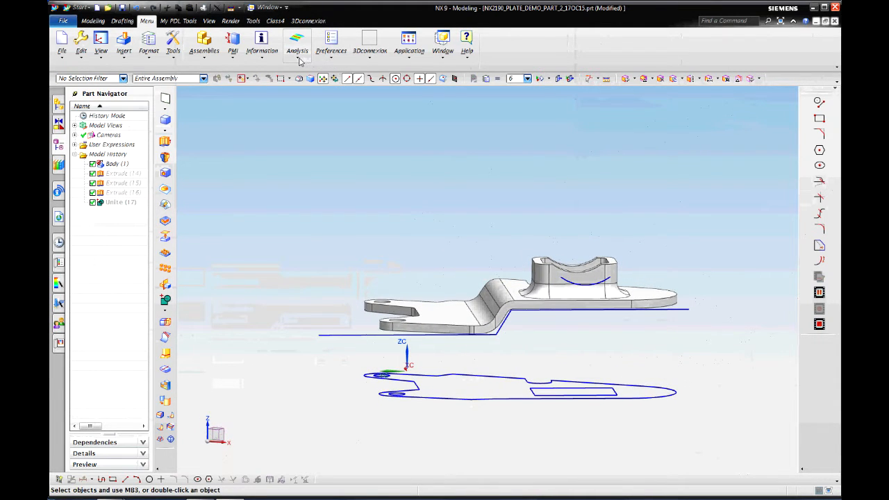
Repeat the projected distance measurement from the boss's top end face to the plate's underside, using the vertical Z axis as vector
left_click(298, 56)
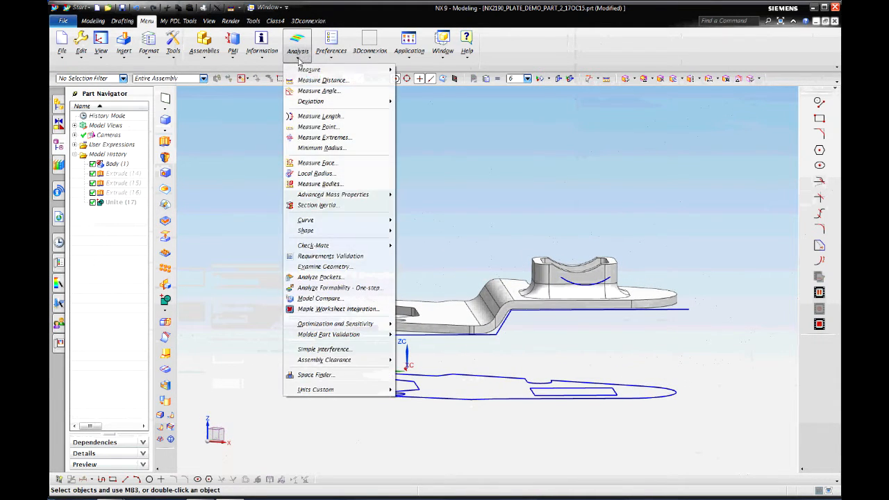
left_click(329, 80)
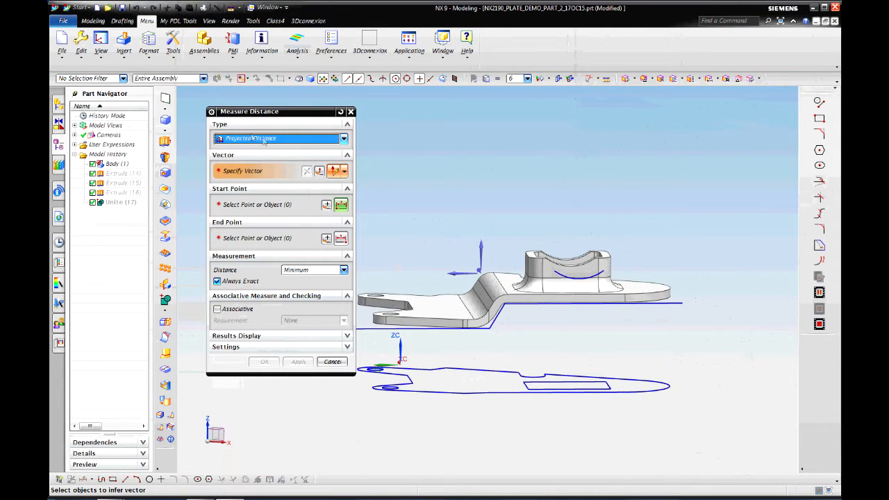
left_click(481, 245)
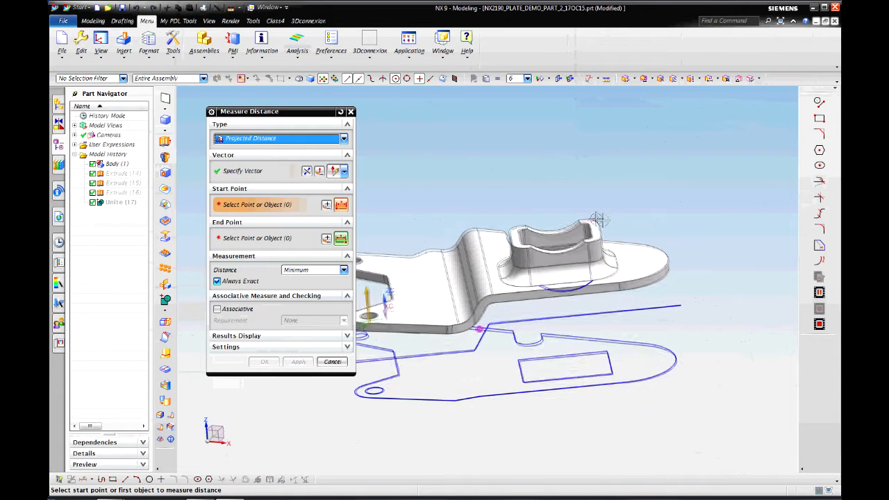
left_click(592, 228)
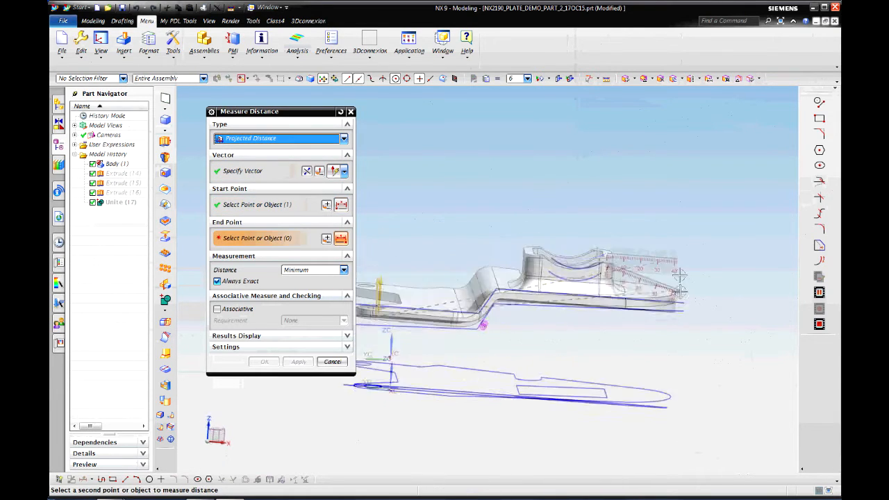
left_click(639, 345)
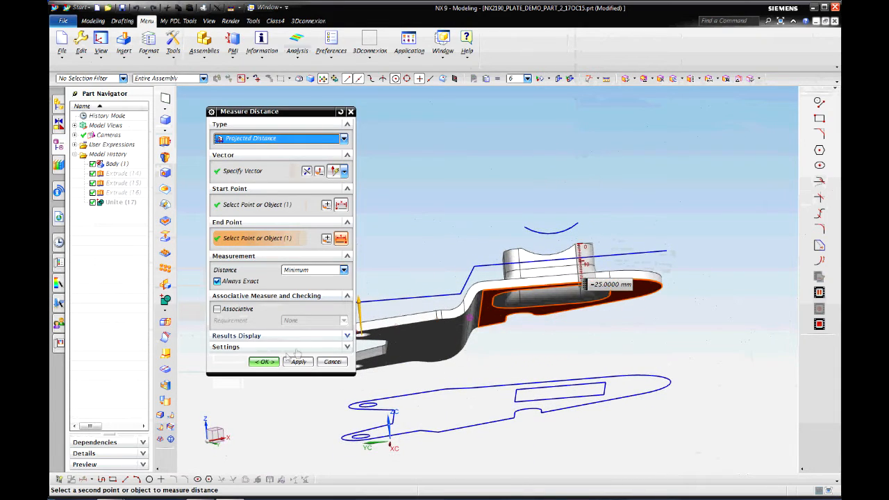
left_click(269, 362)
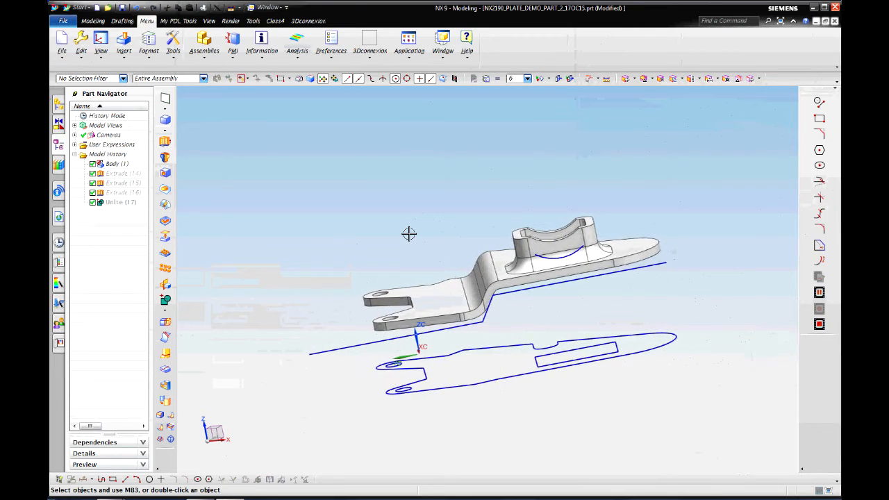
Make layer 1 the work layer and hide layer 6 in Layer Settings
left_click(149, 60)
left_click(167, 70)
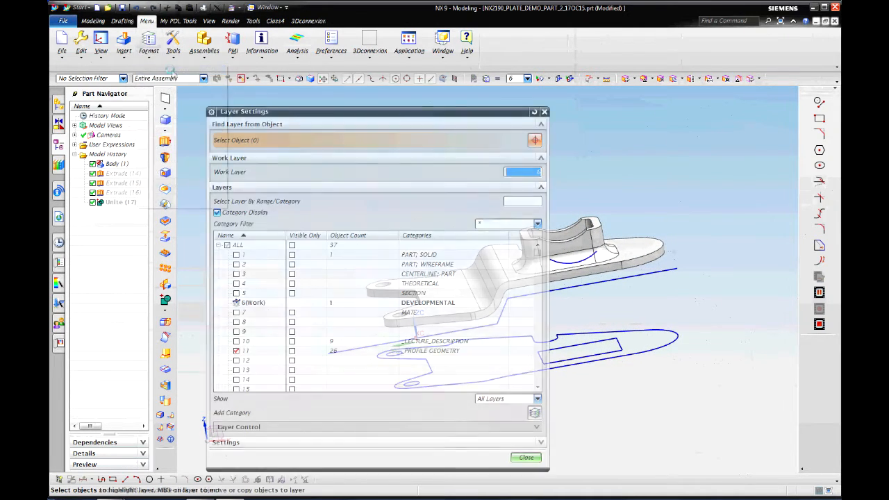
left_click(236, 255)
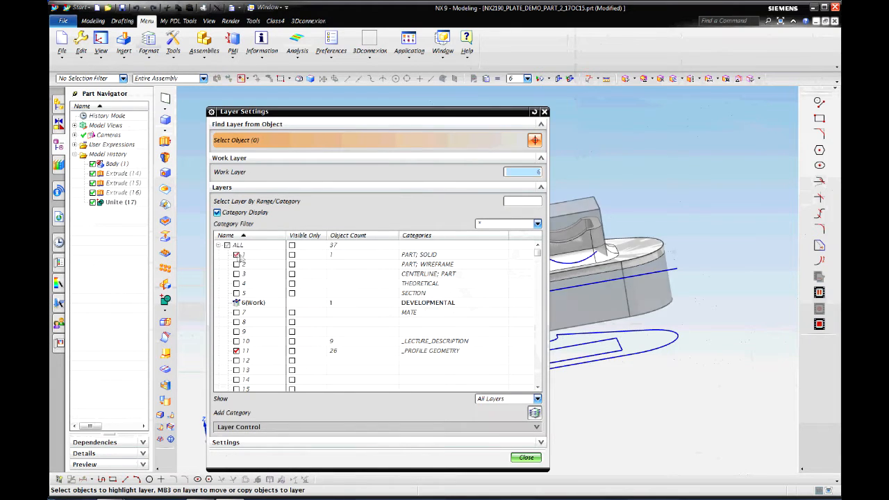
double_click(247, 255)
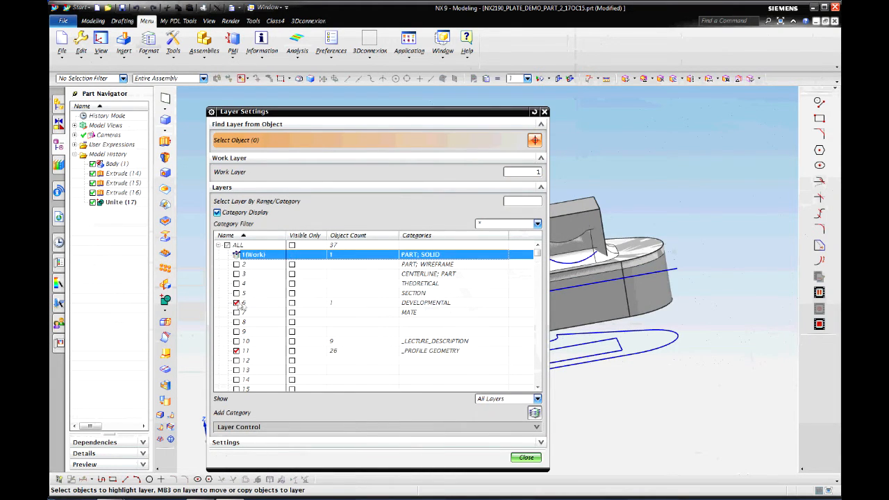
left_click(237, 303)
left_click(519, 460)
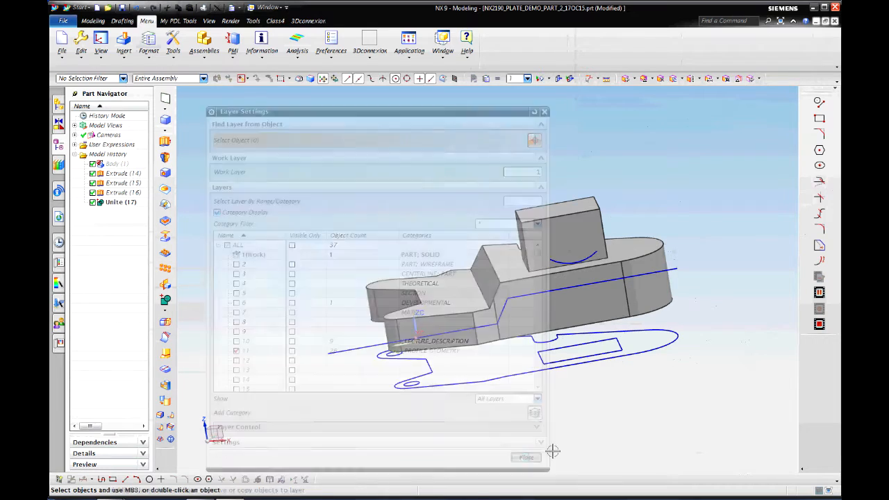
Start an Edge Blend on the top edge of the sloped step face with a radius of 5 mm
middle_click_drag(794, 411, 702, 297)
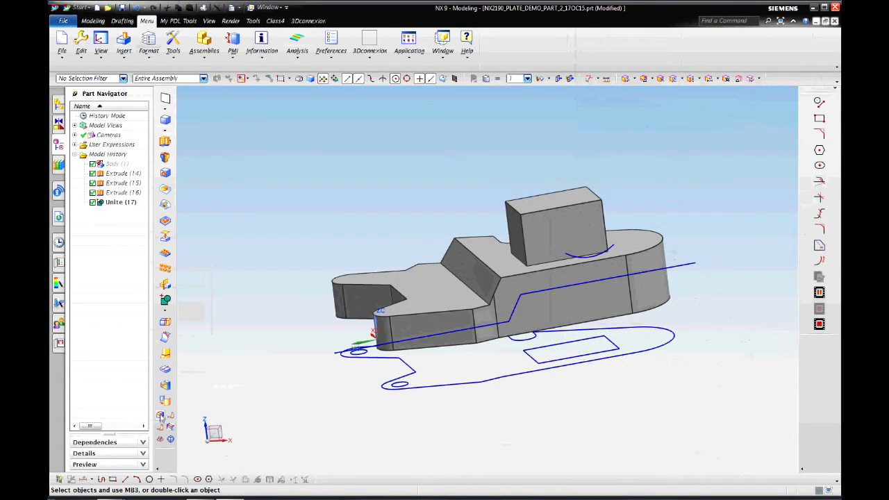
scroll(503, 277, "up", 3)
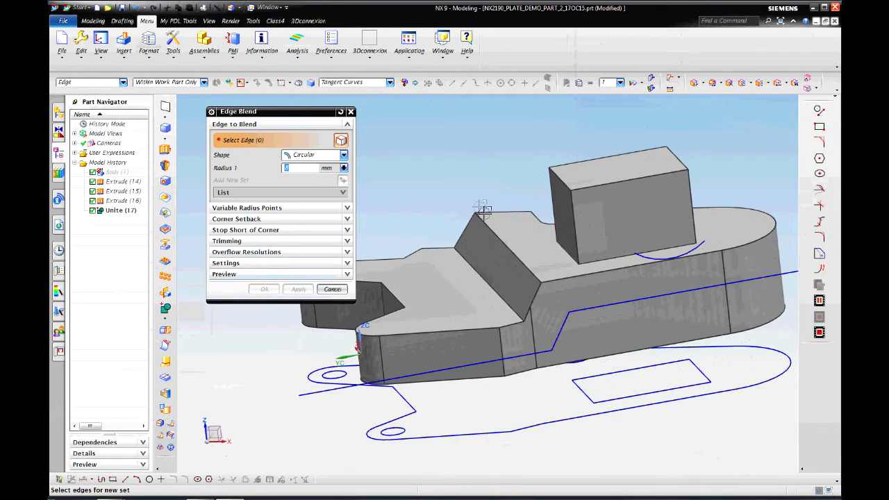
left_click(511, 250)
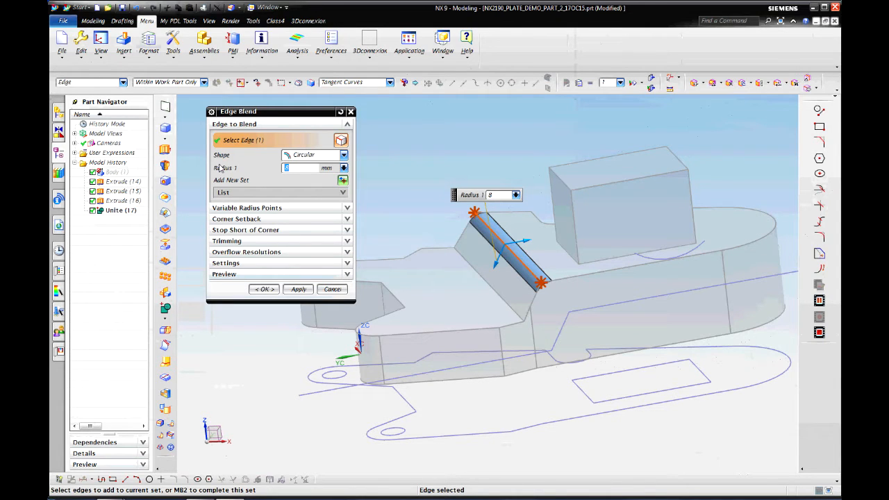
key("Return")
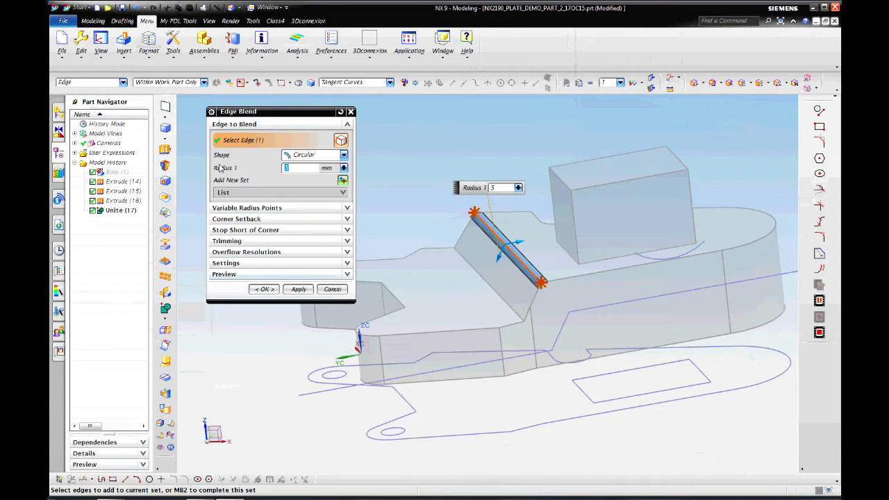
Add the eight vertical corner edges around the plate's outline to the 5 mm edge blend and apply it
left_click(534, 323)
left_click(505, 361)
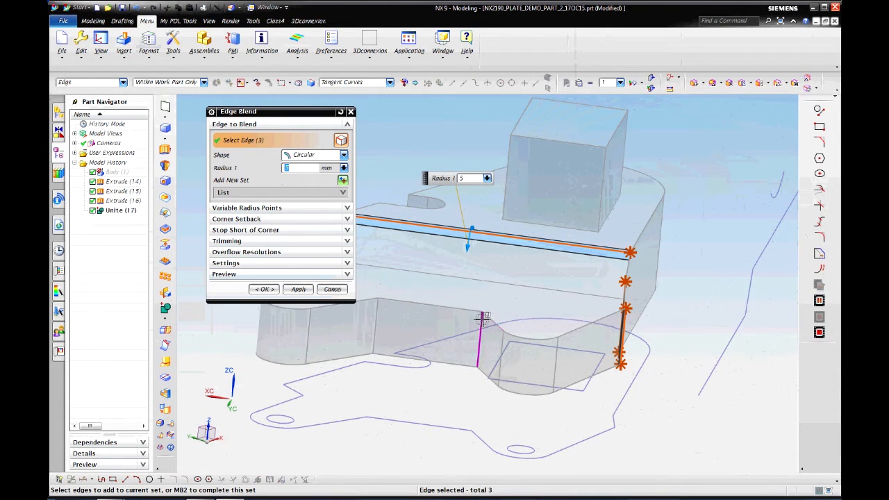
left_click(475, 328)
left_click(377, 317)
middle_click_drag(377, 317, 705, 358)
left_click(568, 374)
left_click(535, 392)
left_click(526, 292)
left_click(508, 278)
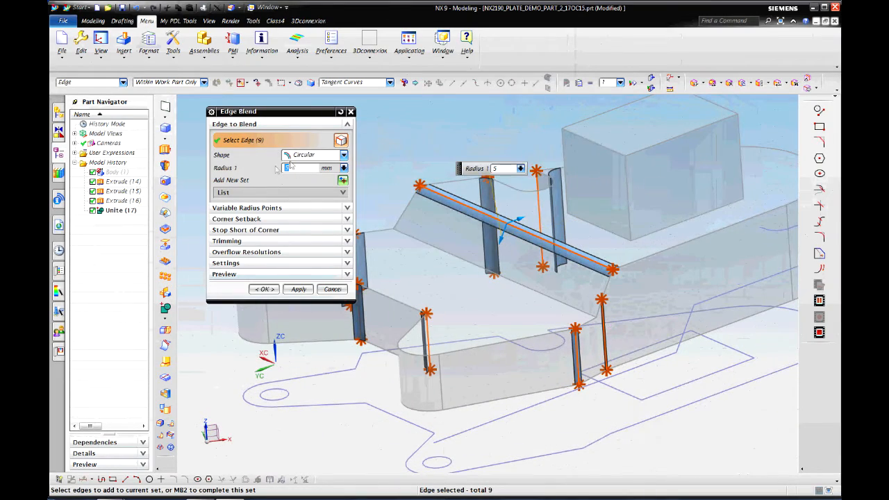
left_click(297, 289)
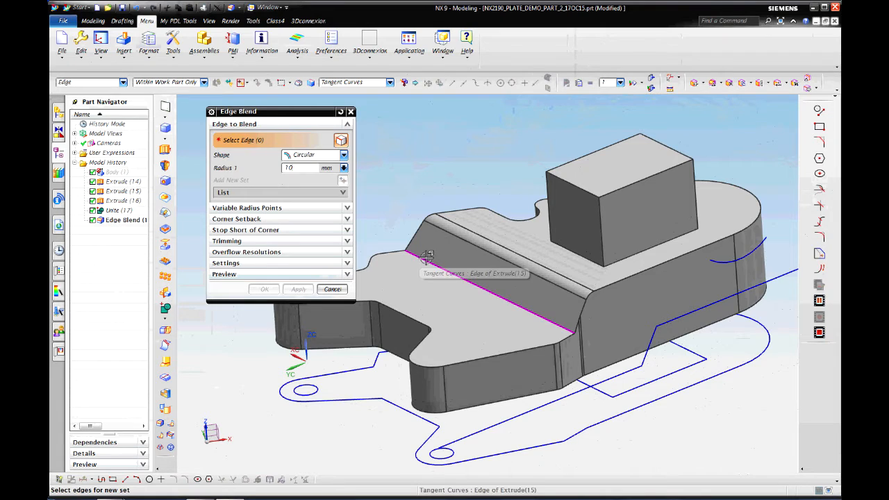
Edge-blend the bottom edge of the sloped step face at 10 mm and the boss's four vertical edges at 8 mm
left_click(448, 264)
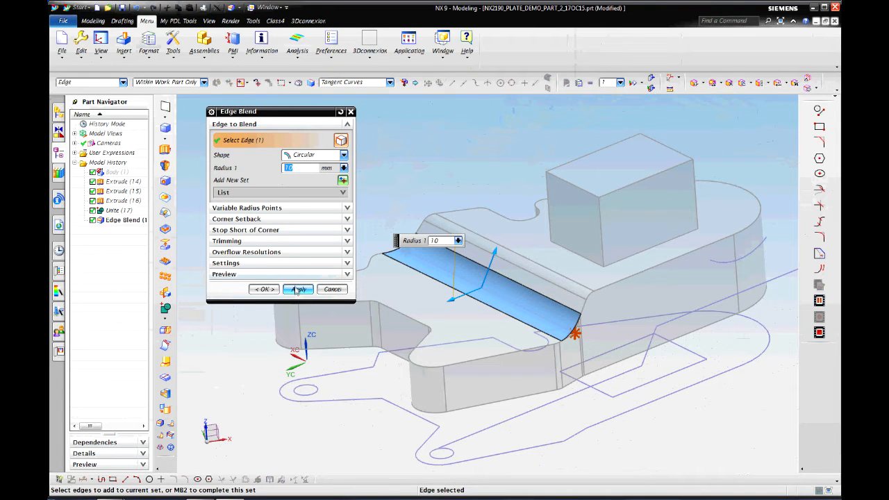
left_click(298, 289)
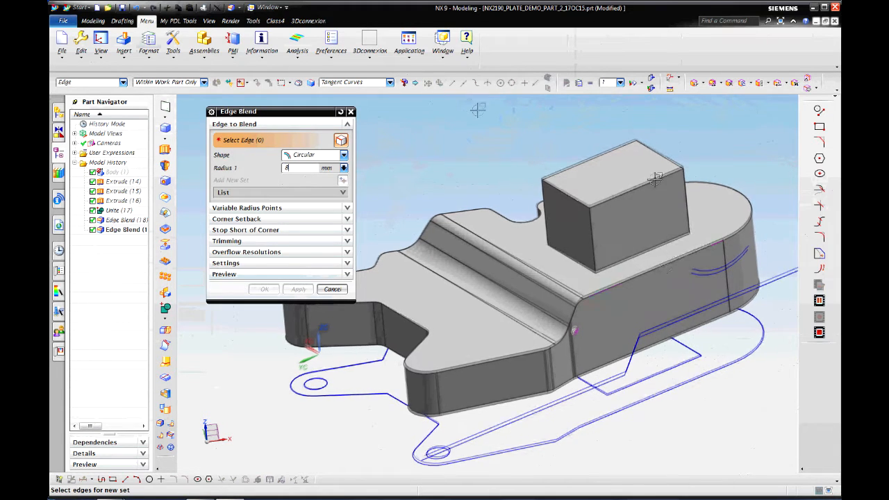
left_click(591, 236)
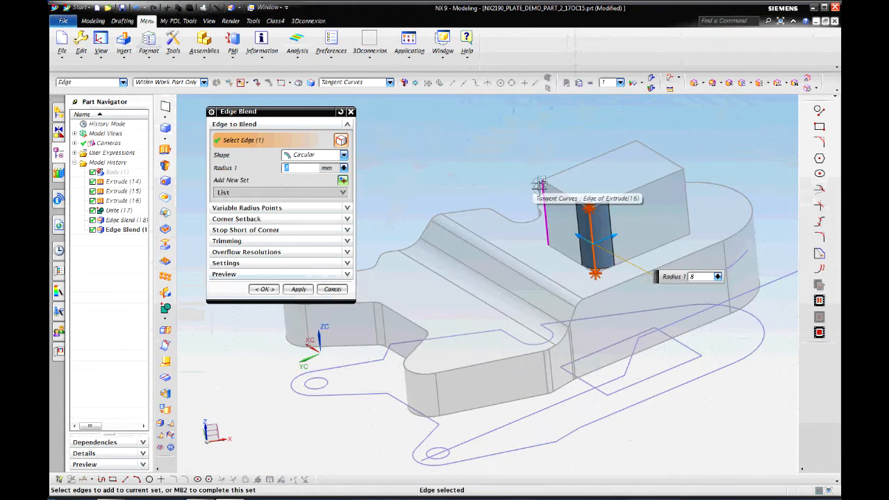
left_click(542, 192)
left_click(686, 172)
middle_click_drag(687, 172, 555, 215)
left_click(647, 202)
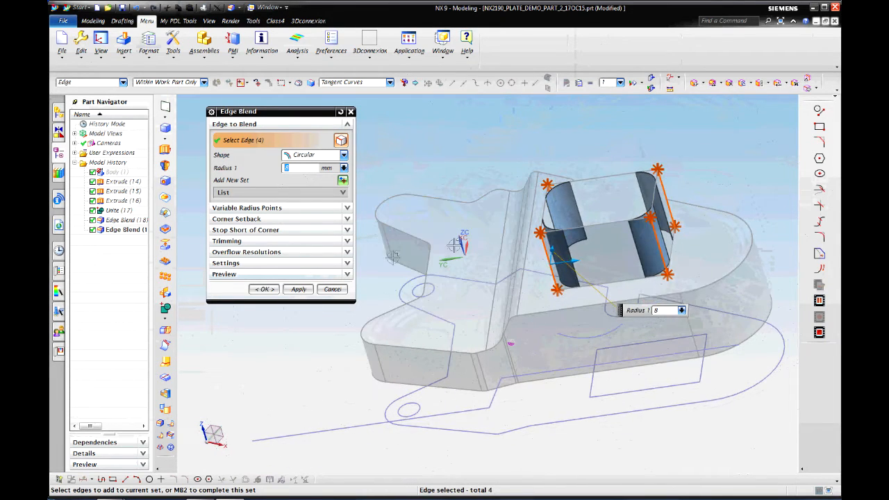
left_click(297, 290)
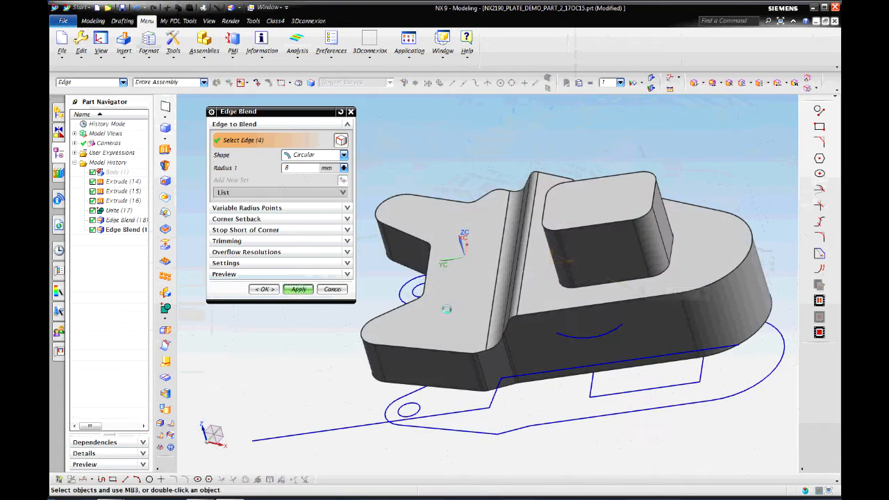
Blend the edge loop where the boss meets the plate with an 8 mm radius and finish Edge Blend
left_click(621, 279)
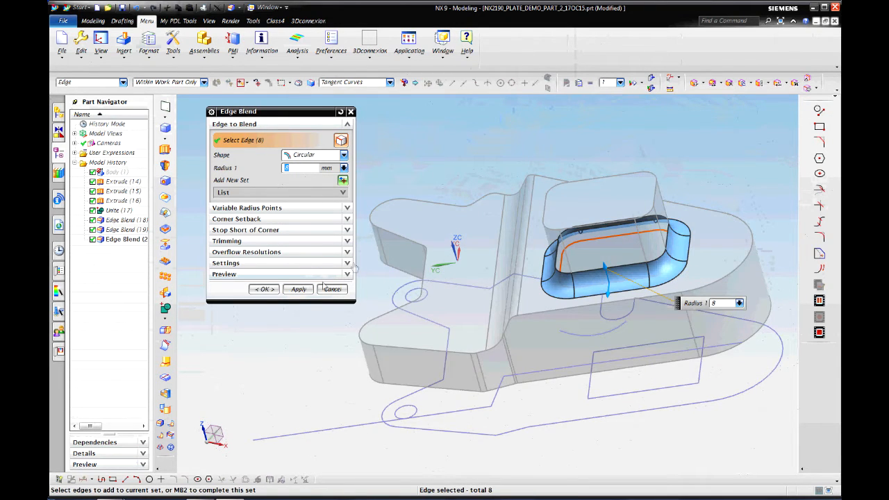
left_click(297, 289)
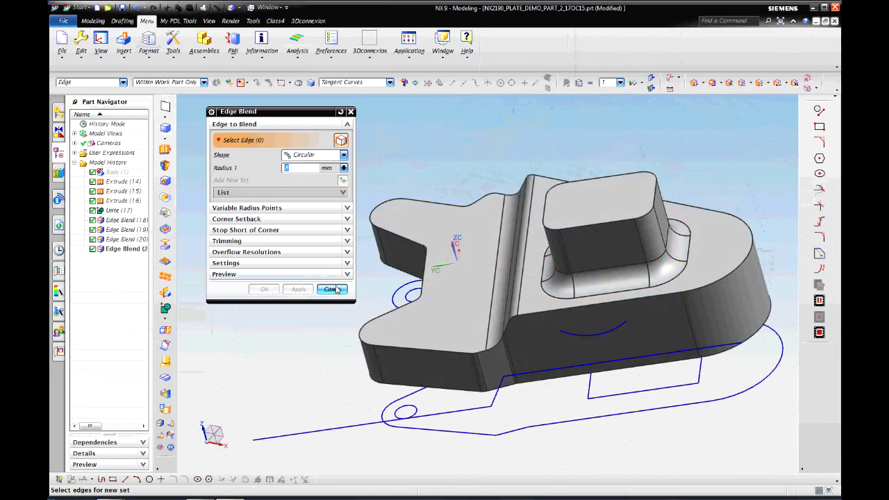
left_click(332, 289)
mouse_move(516, 316)
middle_mouse_down()
mouse_move(514, 285)
mouse_move(490, 334)
mouse_move(479, 298)
mouse_move(525, 270)
middle_mouse_up()
left_click_drag(150, 193, 189, 202)
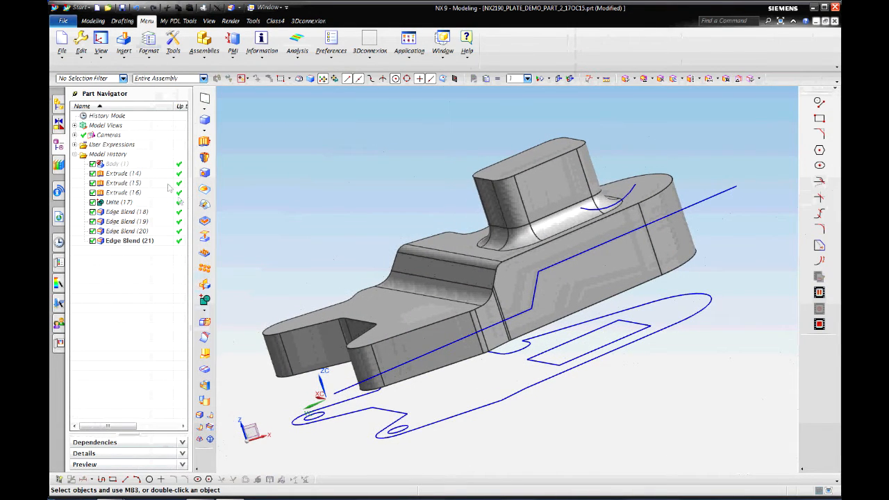
middle_click_drag(324, 201, 211, 339)
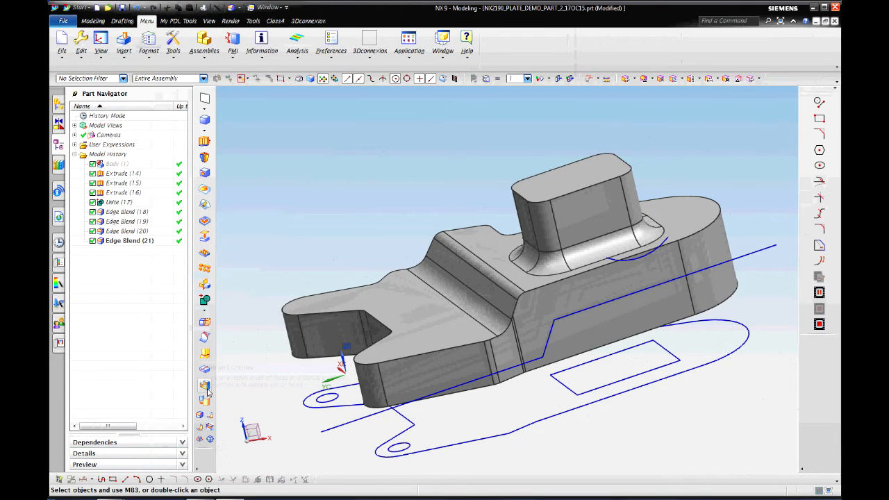
left_click(206, 386)
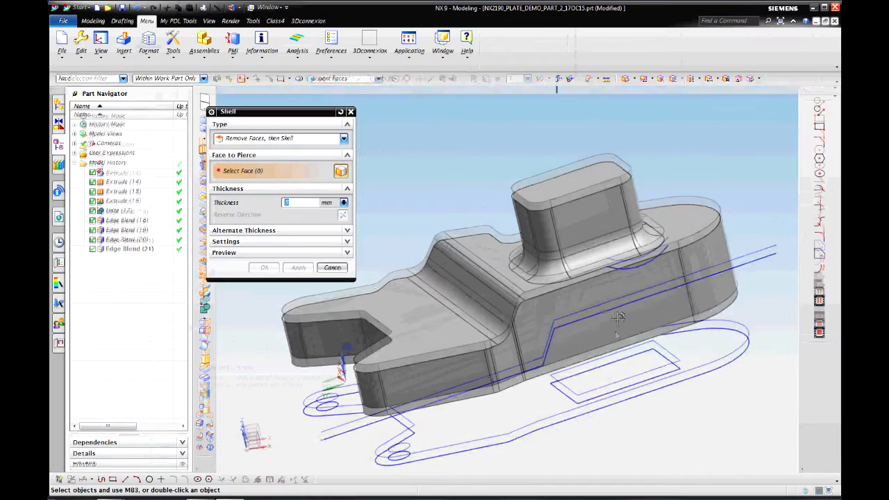
left_click(333, 268)
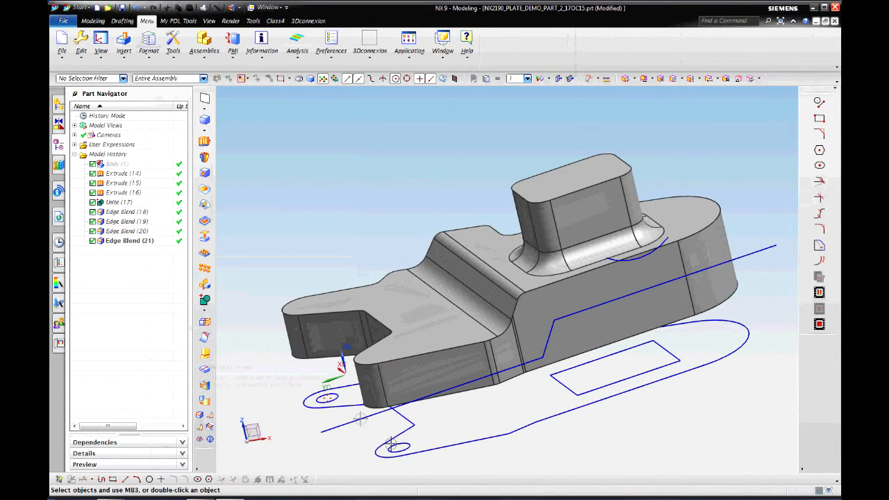
Edit the plate outline's extrude parameters and add the two small hole circles to its section
right_click(463, 365)
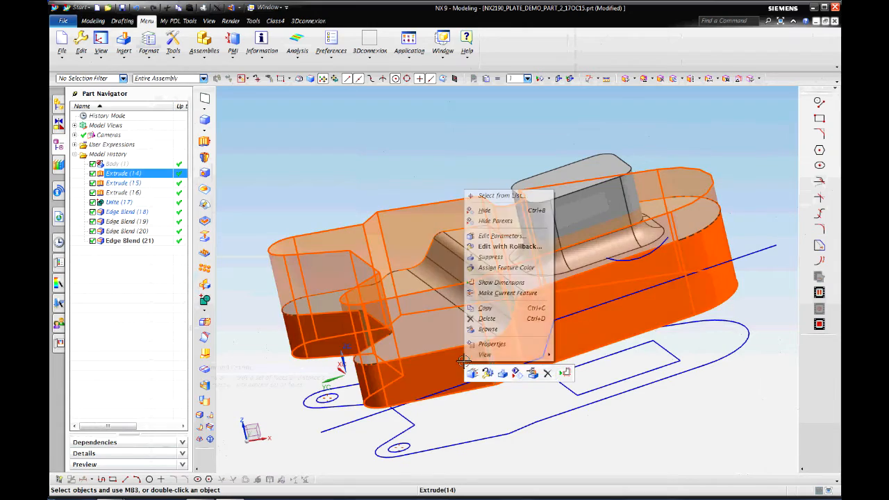
left_click(499, 236)
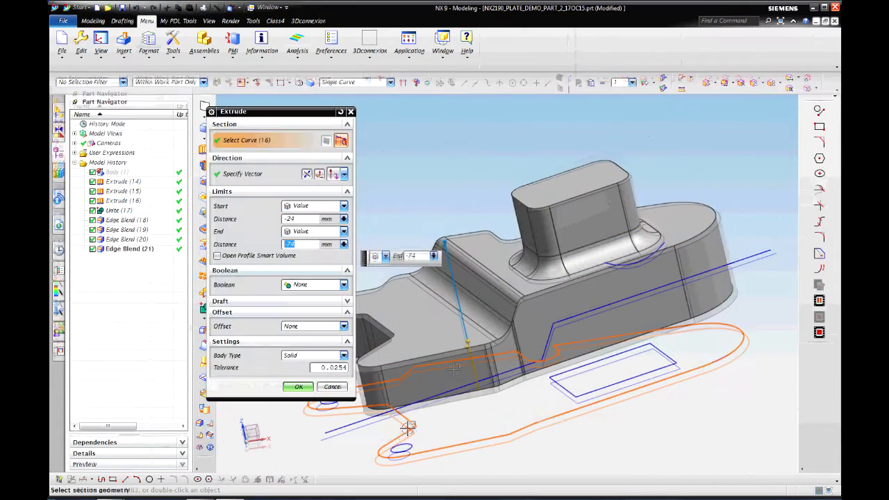
left_click(408, 445)
scroll(412, 410, "up", 3)
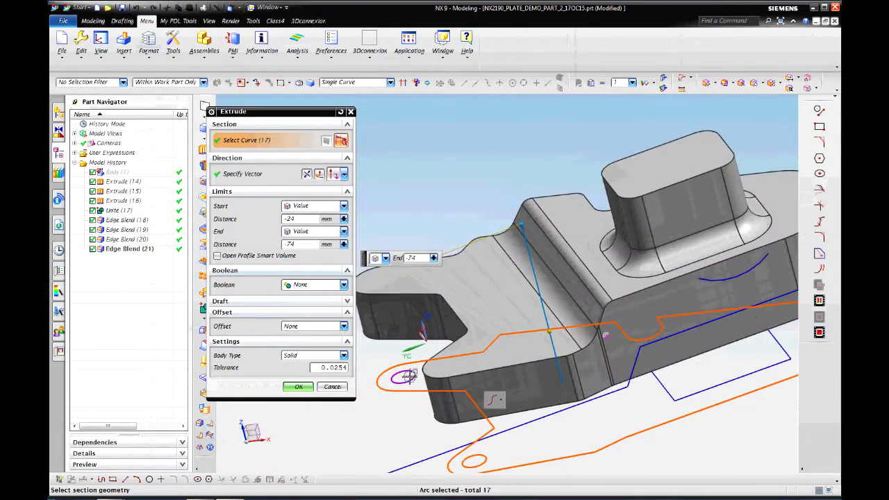
left_click(412, 372)
left_click(298, 386)
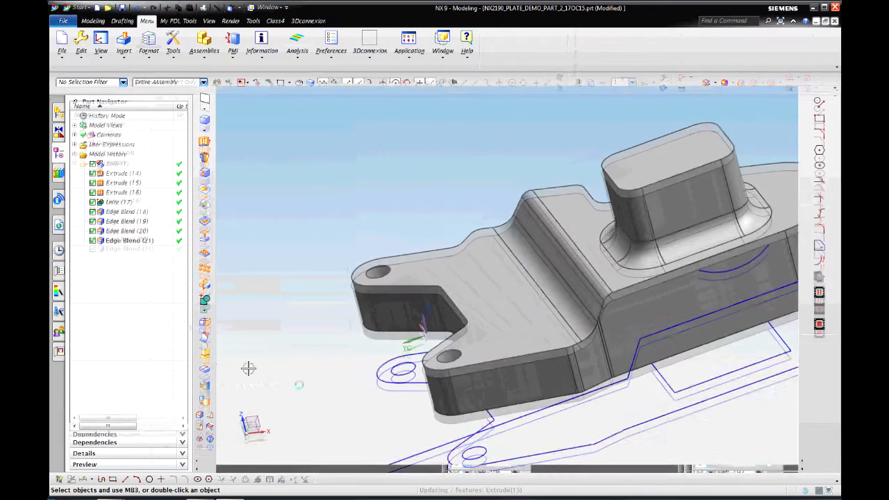
Shell the plate with a 5 mm thickness, removing its outer side faces, its underside and the cylindrical walls around both holes
scroll(240, 309, "down", 3)
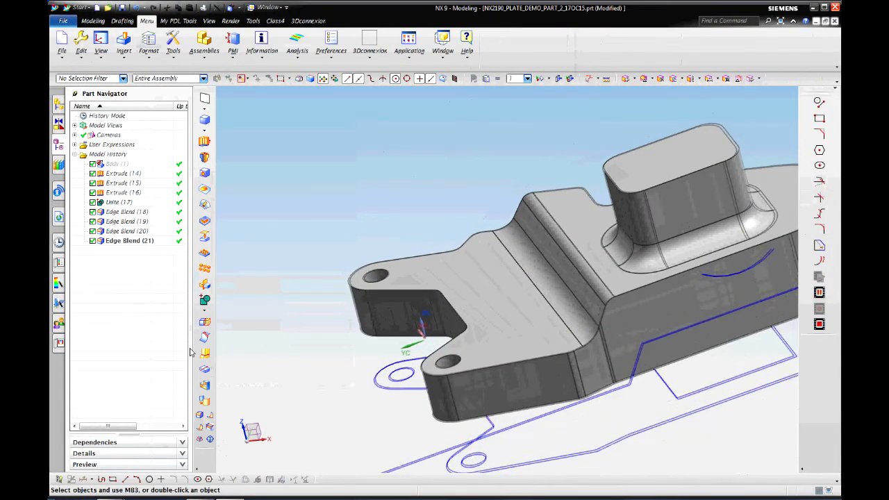
scroll(239, 309, "up", 3)
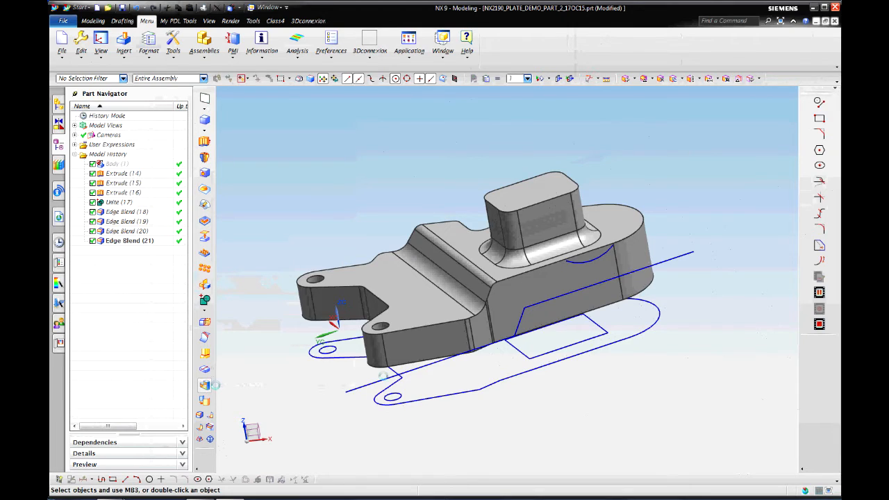
left_click(205, 384)
left_click(565, 281)
middle_click_drag(725, 284, 615, 353)
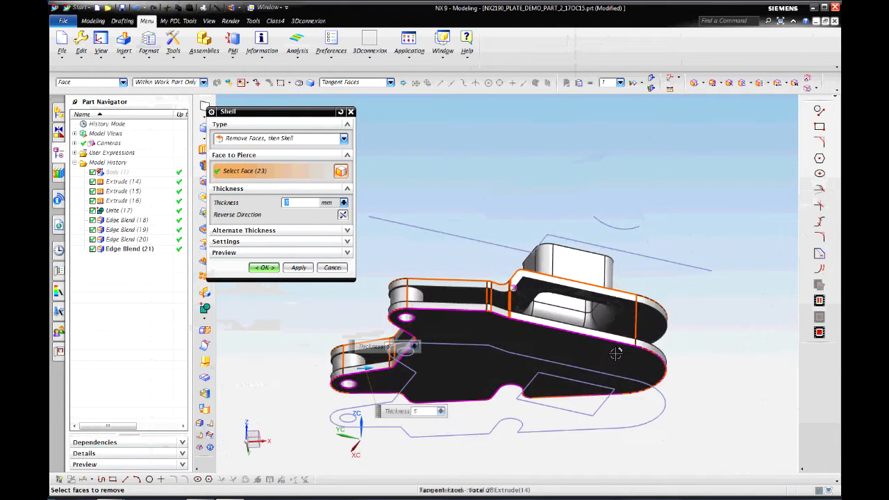
left_click(616, 354)
middle_click_drag(671, 369, 399, 313)
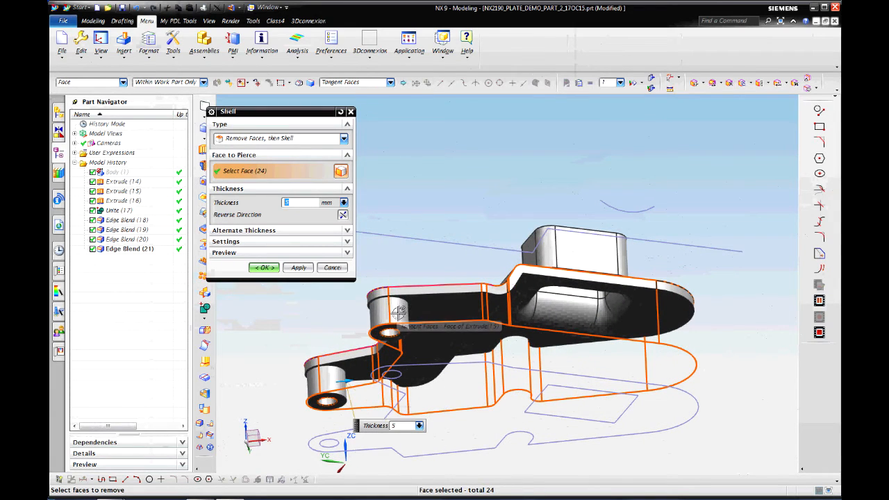
left_click(399, 313)
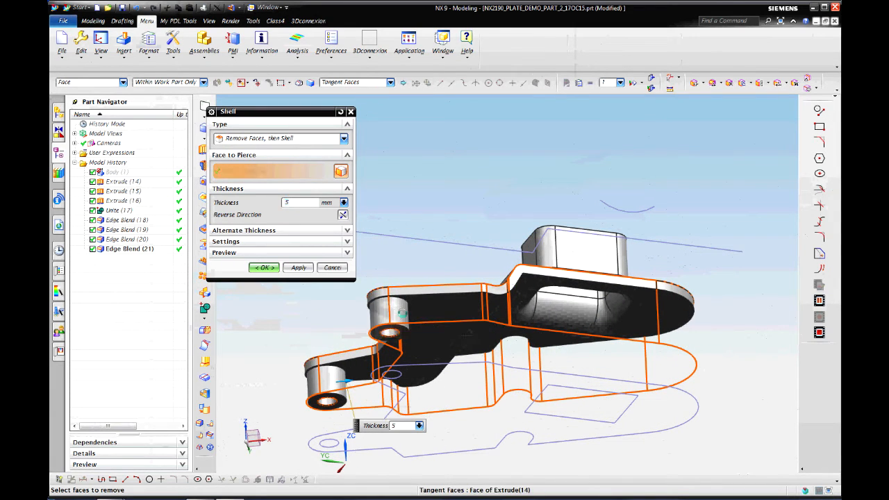
left_click(331, 379)
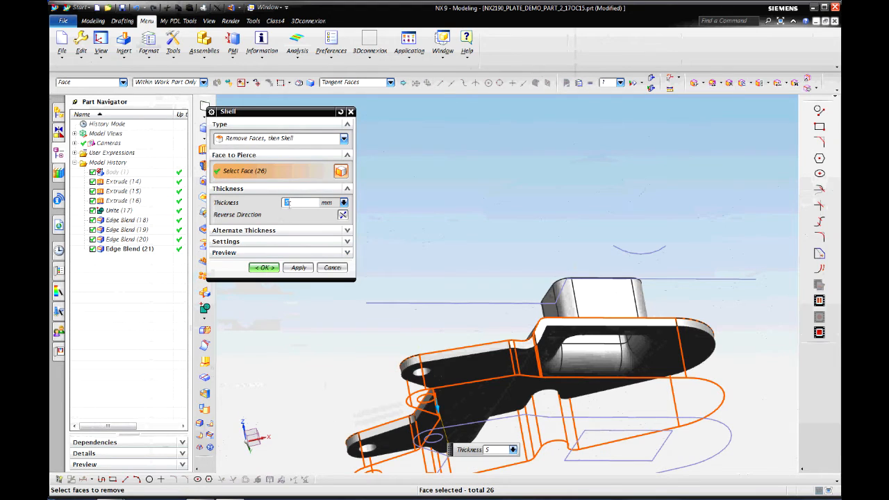
left_click(264, 268)
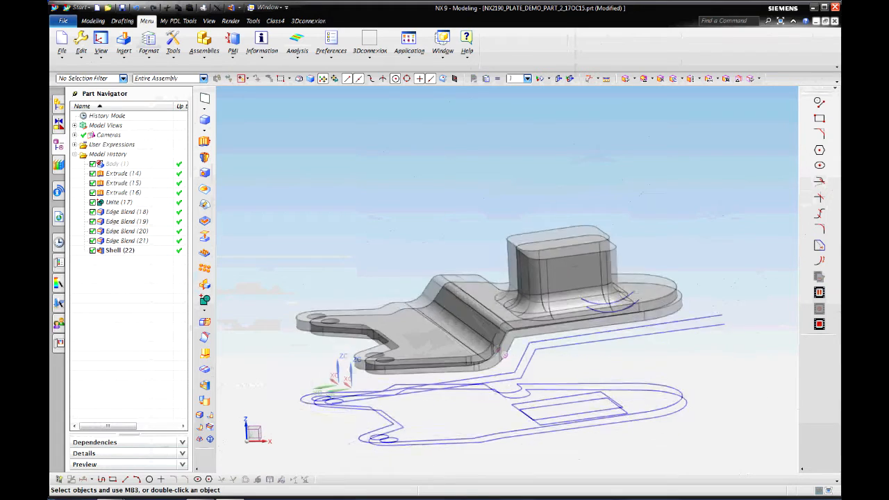
Orient the WCS to the arc beside the boss using the CSYS of Object type
left_click(148, 61)
mouse_move(174, 134)
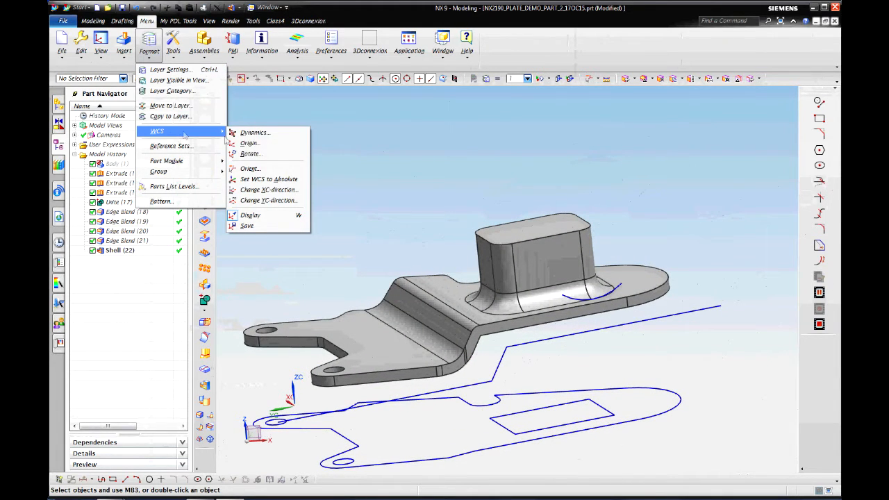
left_click(257, 170)
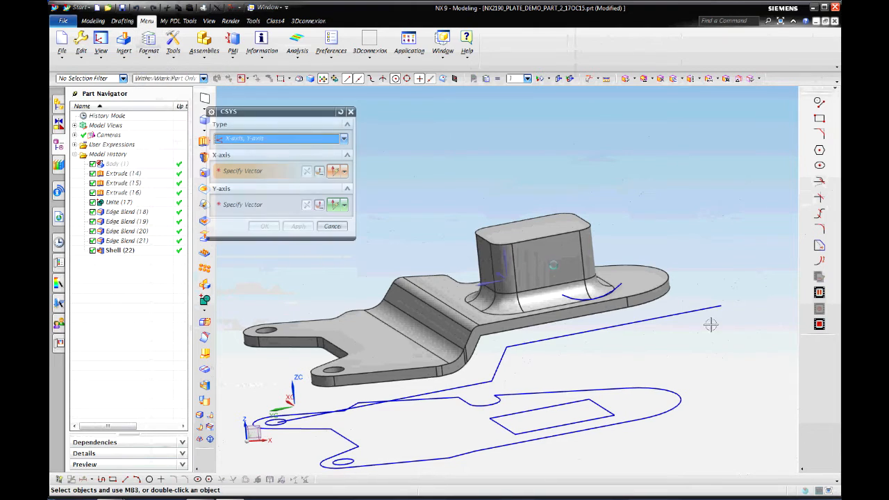
left_click(343, 140)
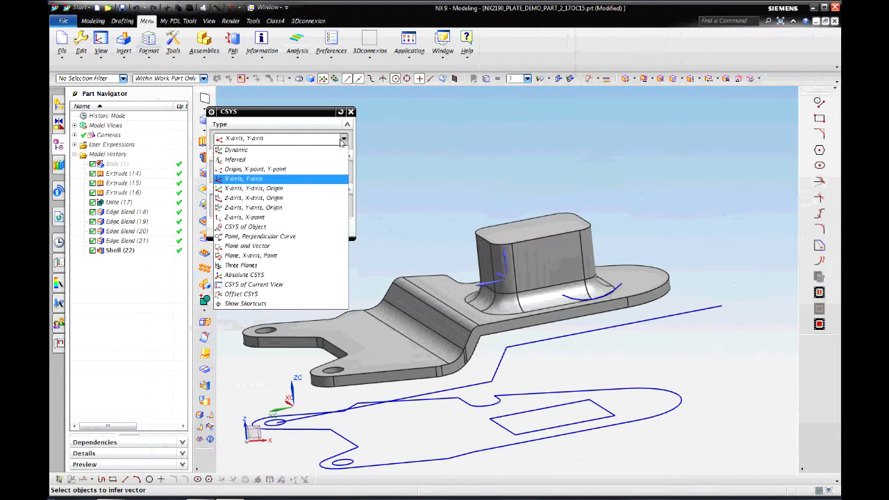
left_click(249, 226)
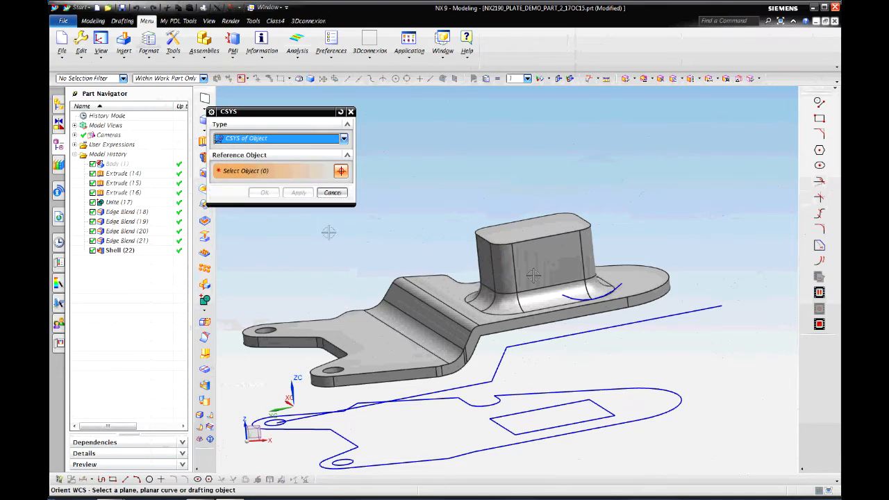
left_click(574, 295)
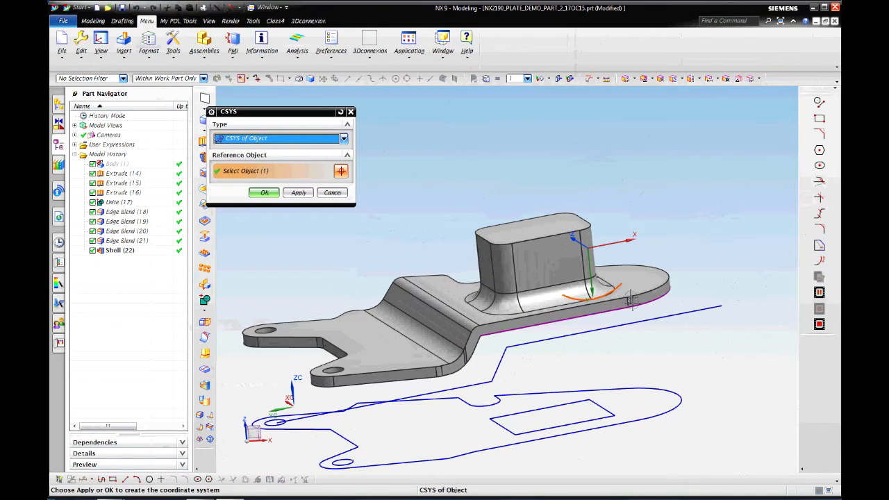
left_click(277, 192)
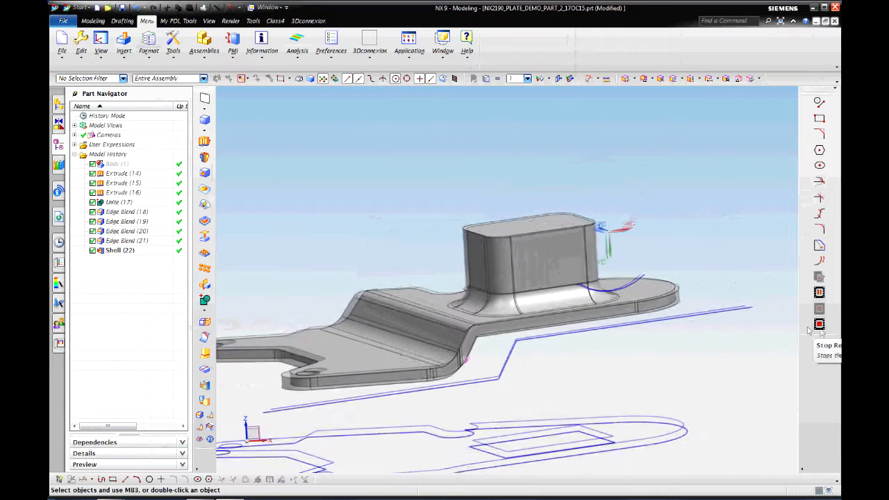
Edit the arc beside the boss and turn it into a full circle
double_click(651, 278)
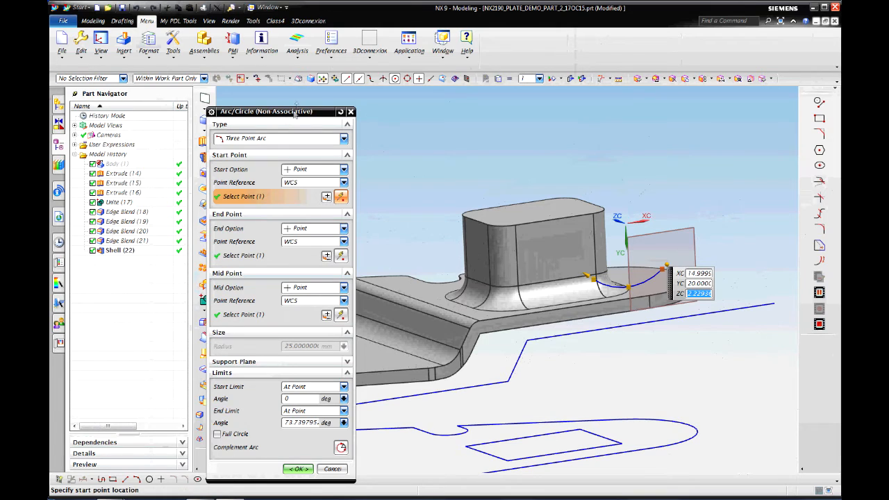
left_click_drag(284, 118, 296, 77)
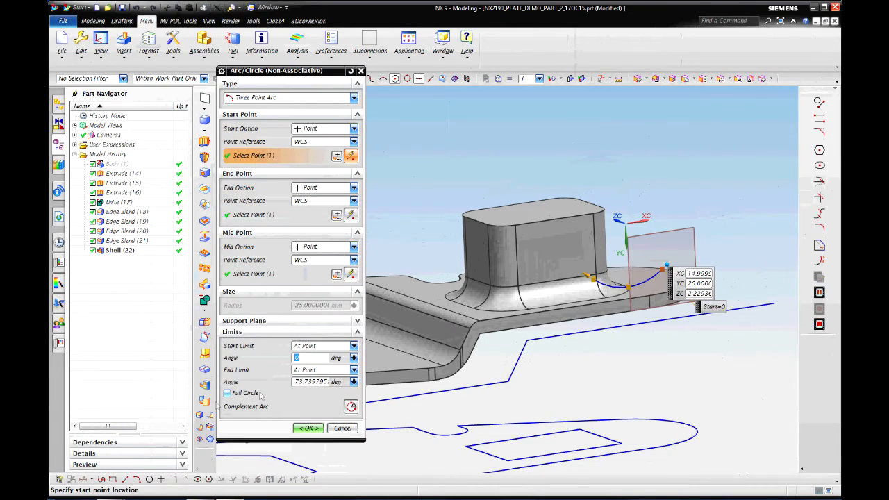
left_click(357, 334)
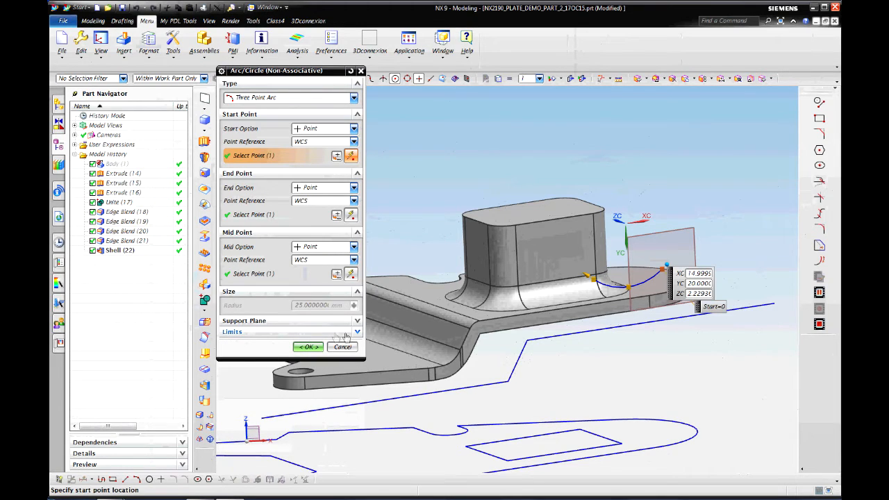
left_click(358, 333)
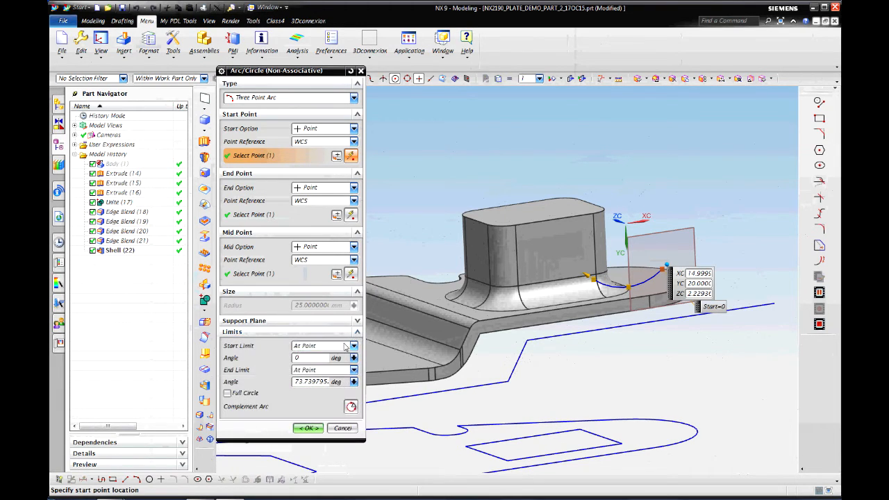
left_click(228, 393)
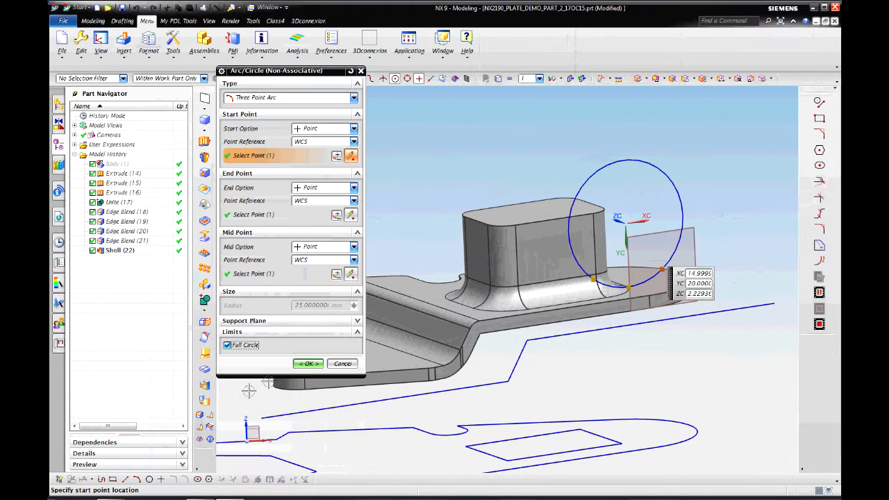
left_click(310, 364)
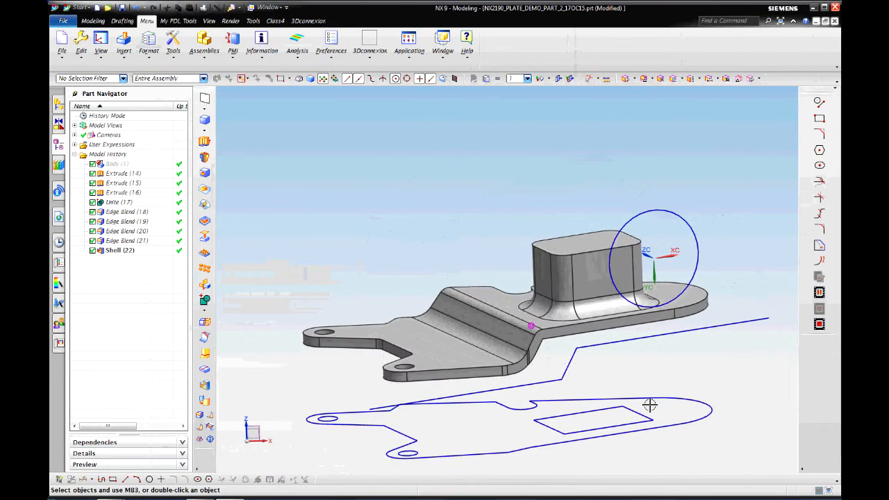
Extrude the full circle beside the boss from -49 mm to -102 mm and subtract it from the plate body
left_click(205, 142)
left_click(600, 273)
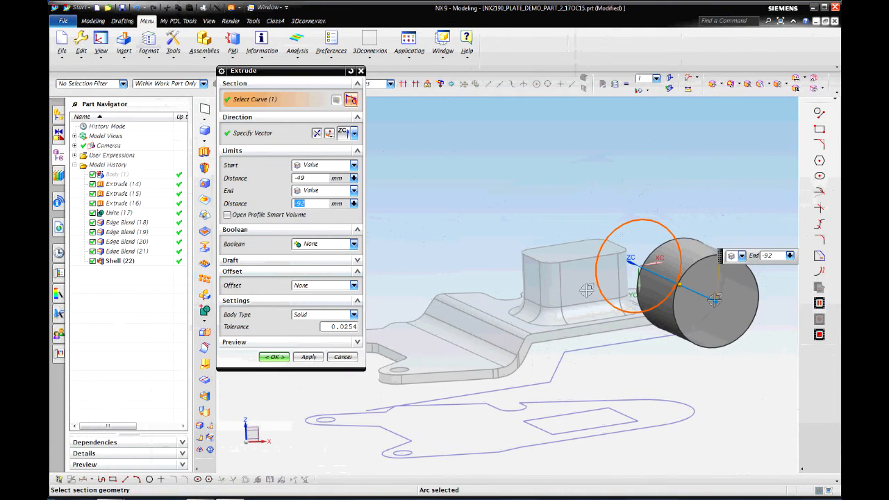
middle_click_drag(487, 230, 470, 237)
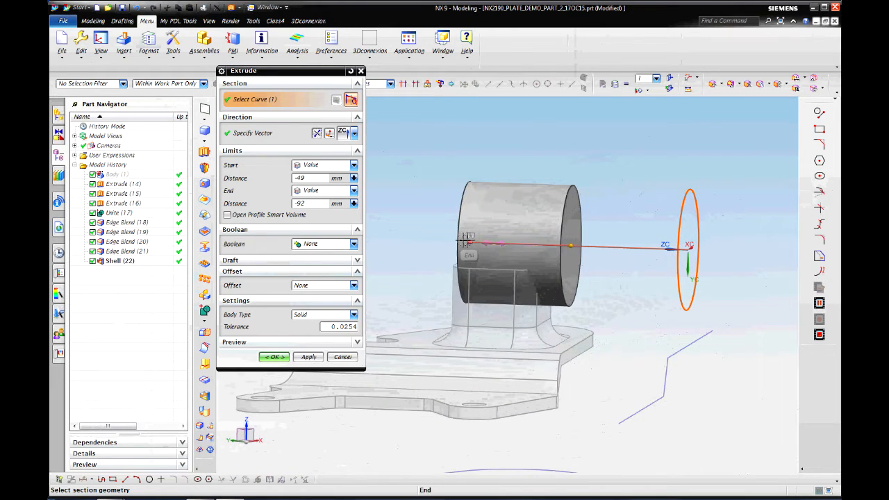
left_click_drag(466, 238, 443, 240)
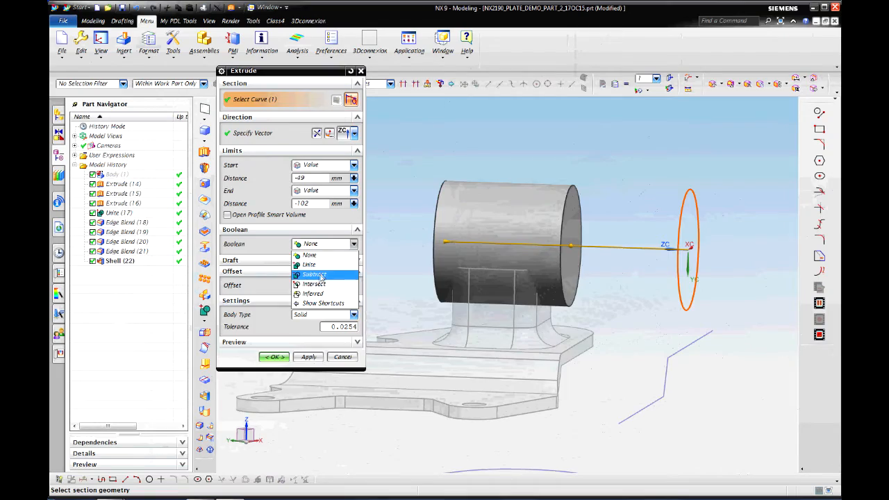
left_click(314, 275)
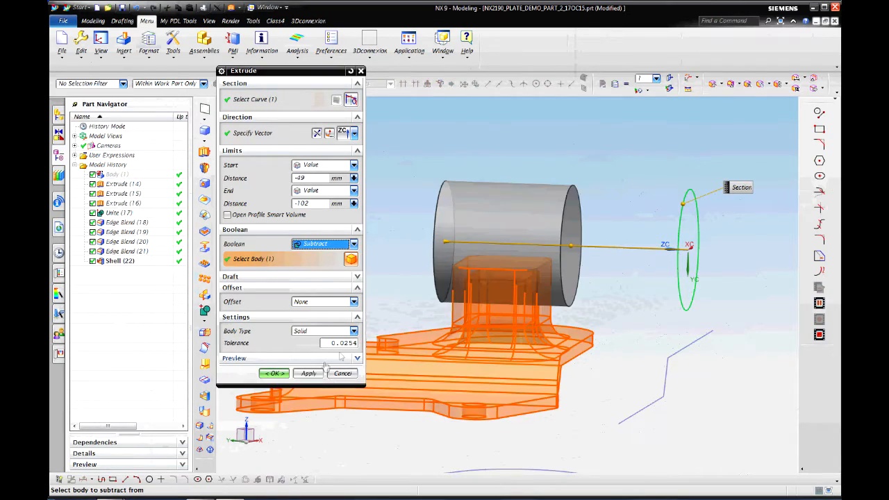
left_click(275, 374)
Make layer 6 the work layer and turn off layer 1 so that only the reference body is displayed
middle_click_drag(660, 326, 659, 173)
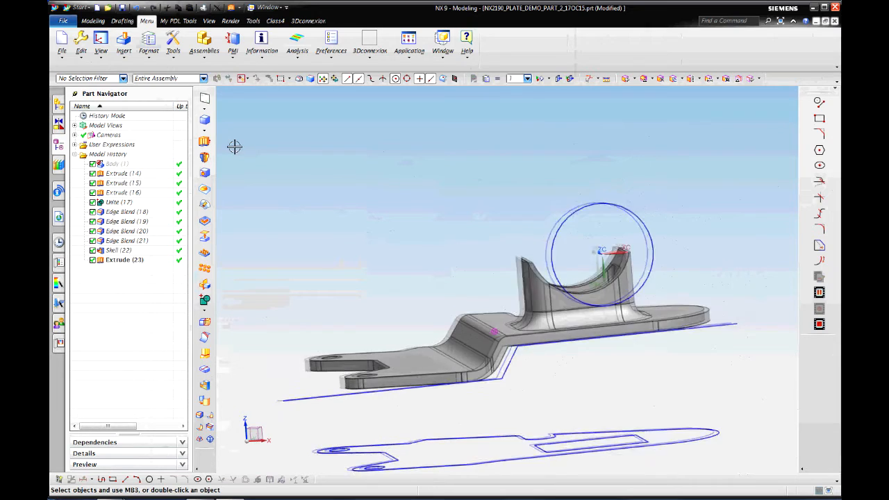
left_click(150, 55)
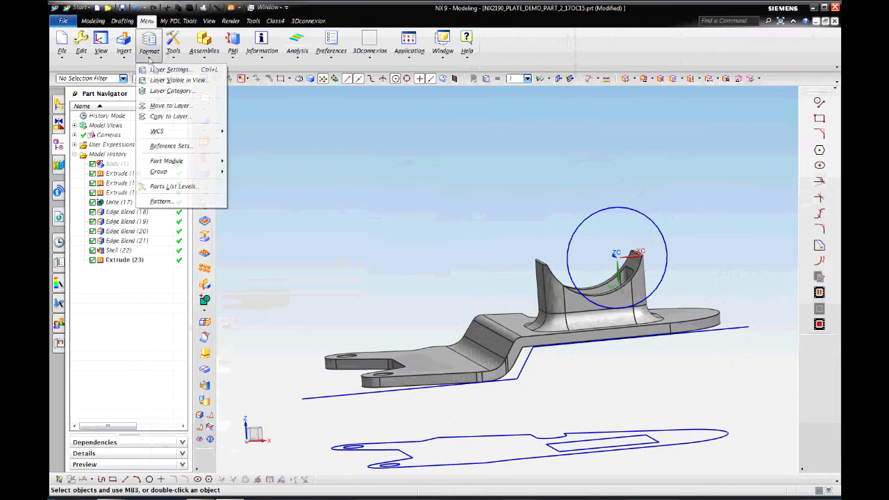
left_click(167, 66)
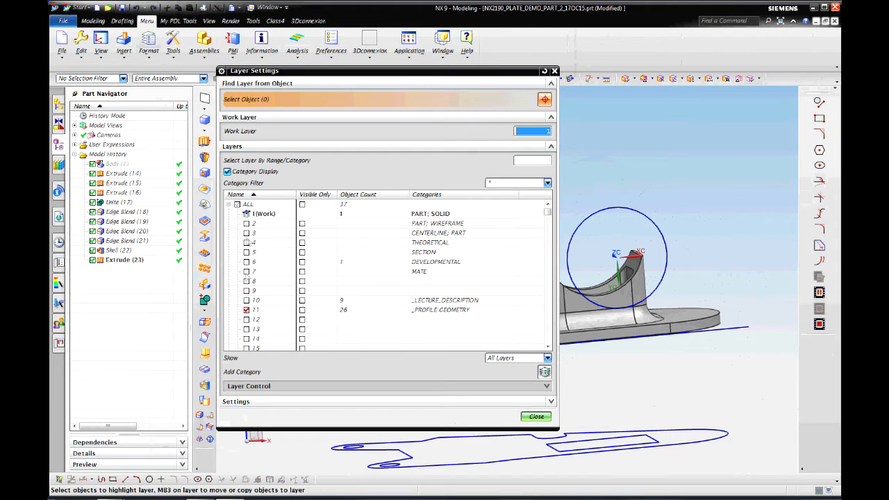
left_click(246, 262)
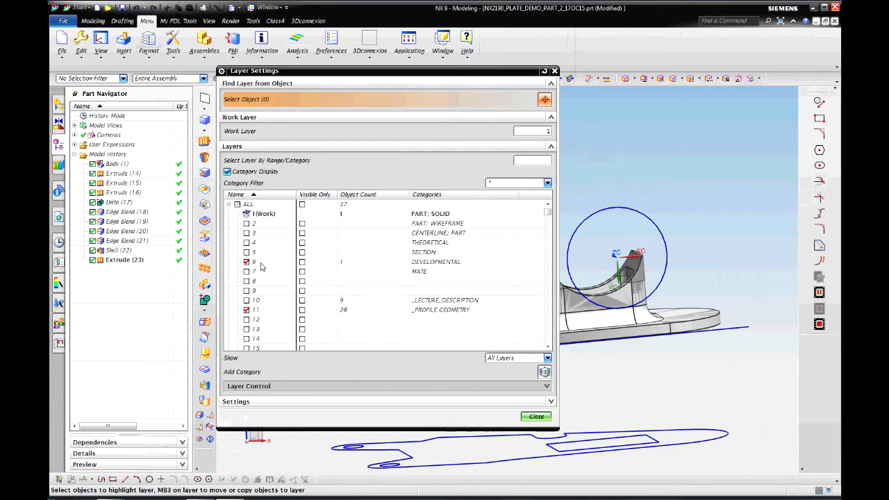
double_click(261, 267)
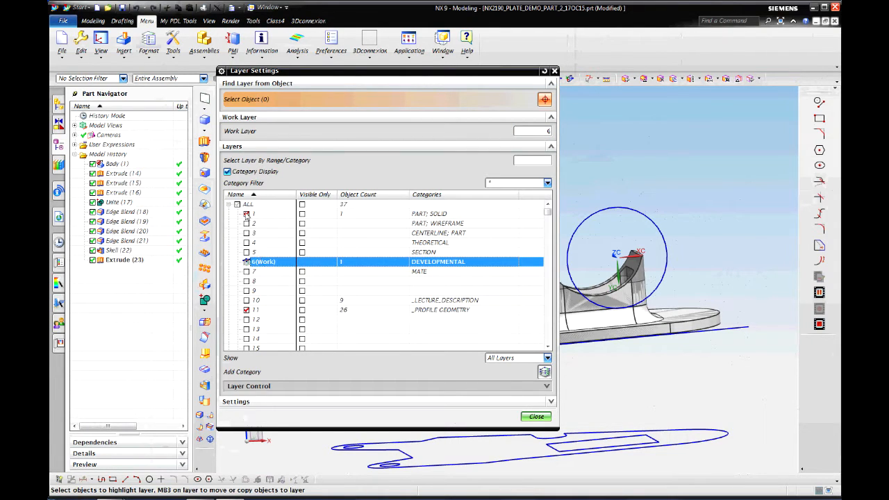
left_click(246, 214)
left_click(537, 416)
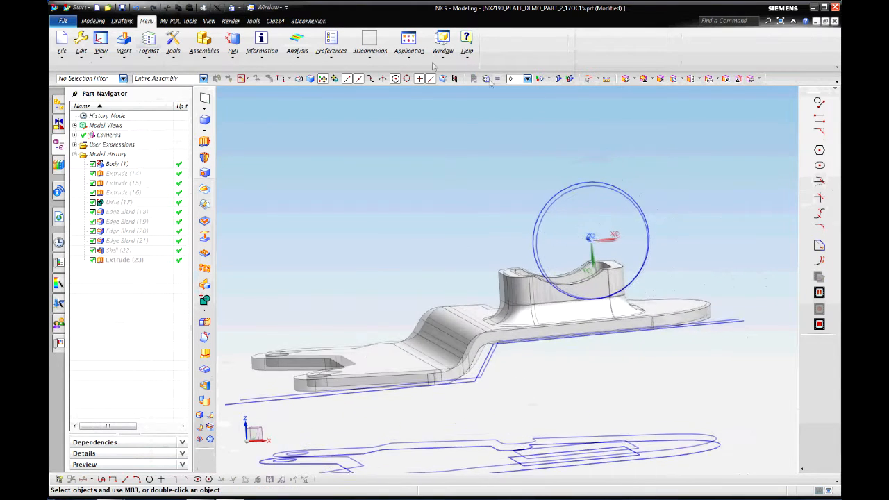
Measure the projected distance between the reference boss's top edge and the raised plate section's underside, along that underside face's normal
left_click(300, 57)
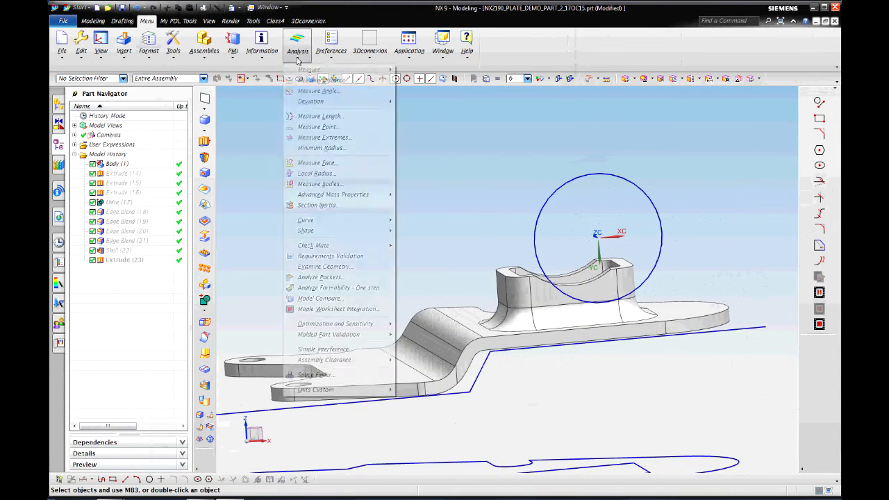
left_click(327, 80)
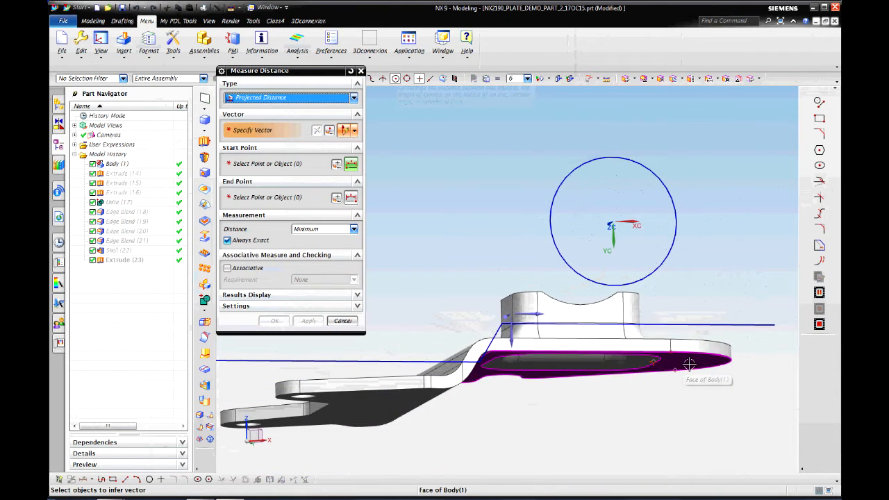
left_click(689, 364)
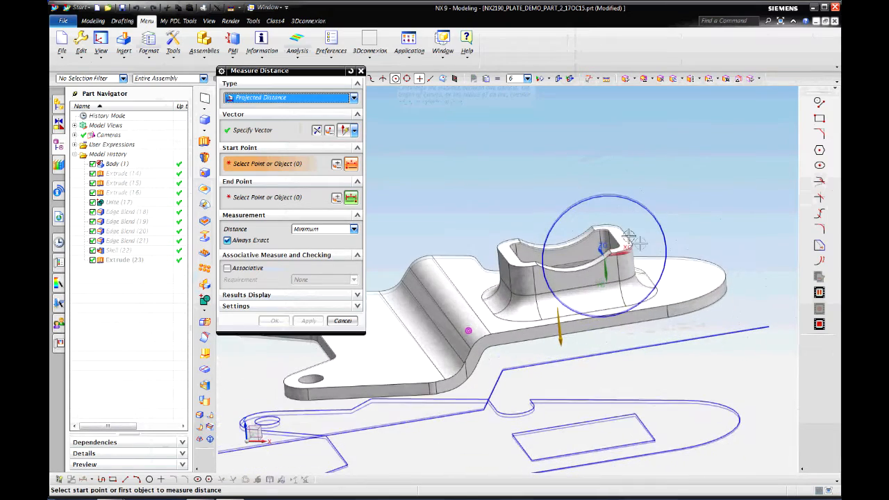
left_click(632, 241)
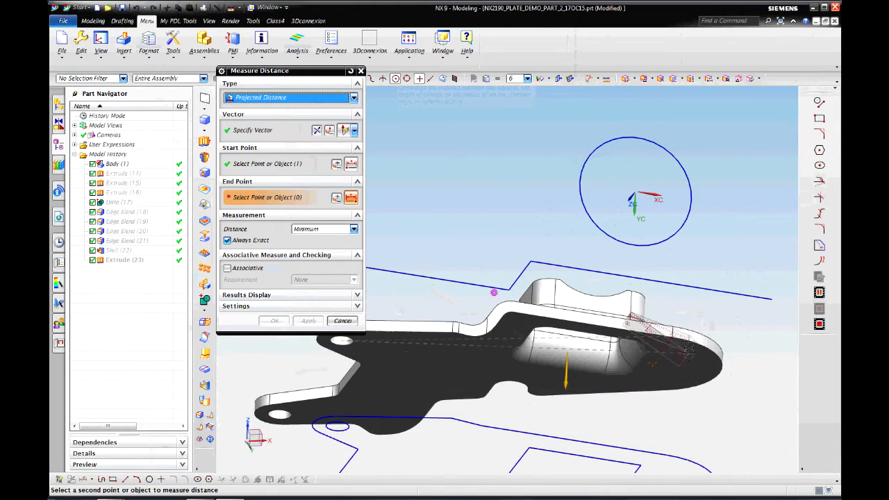
left_click(722, 368)
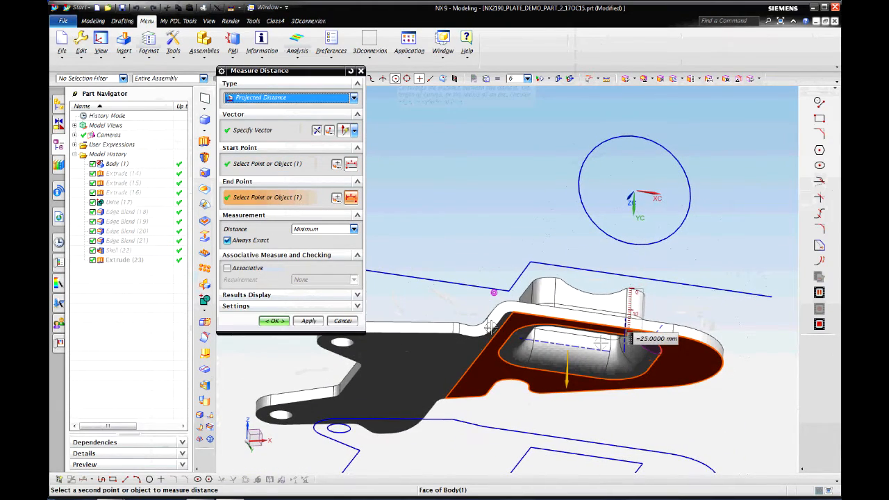
left_click(341, 321)
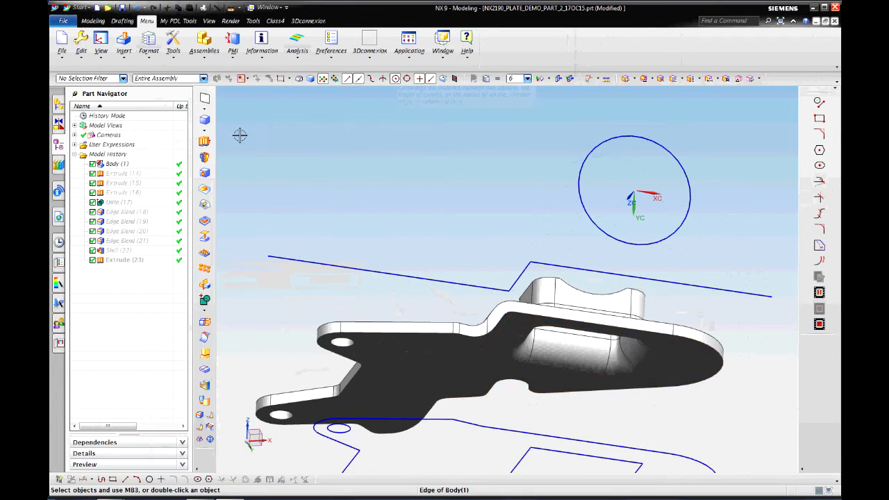
Make layer 1 the work layer again and turn off layer 6
left_click(149, 50)
left_click(177, 68)
left_click(247, 214)
double_click(254, 215)
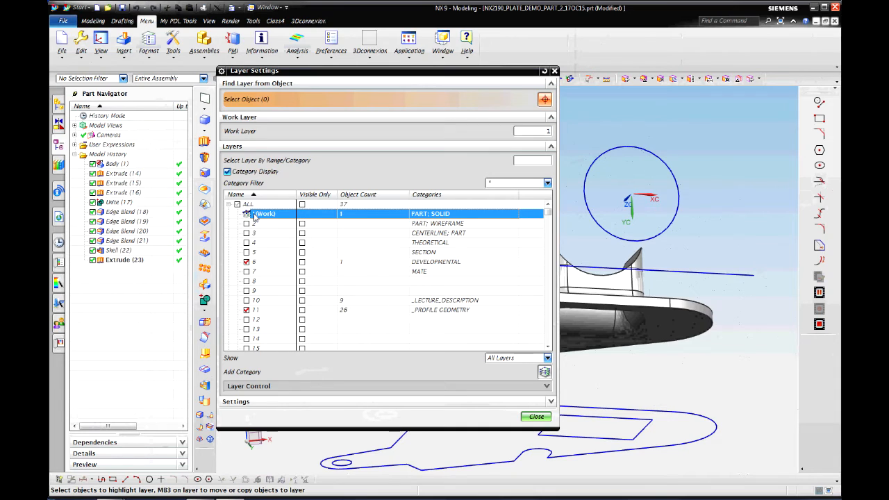
left_click(247, 262)
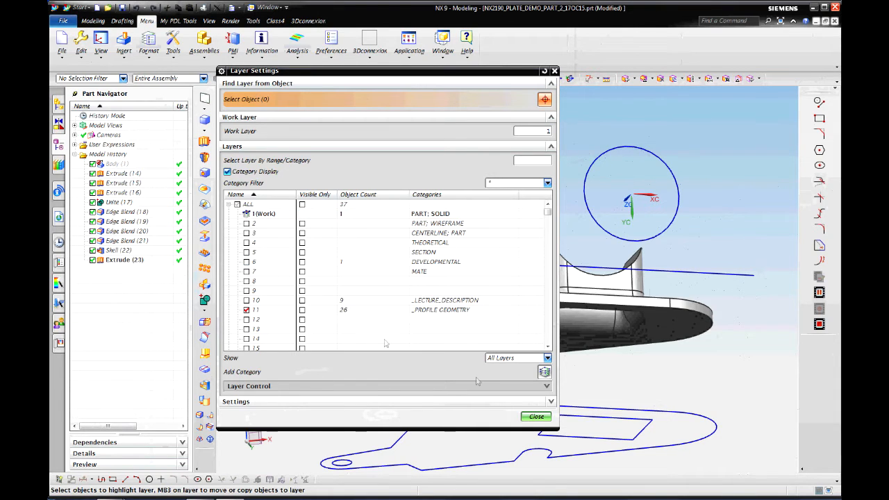
left_click(536, 417)
Create a datum plane offset 25 mm upward from the underside face of the raised plate section
middle_click_drag(558, 362, 486, 379)
left_click(205, 98)
middle_click_drag(733, 277, 667, 292)
left_click(668, 291)
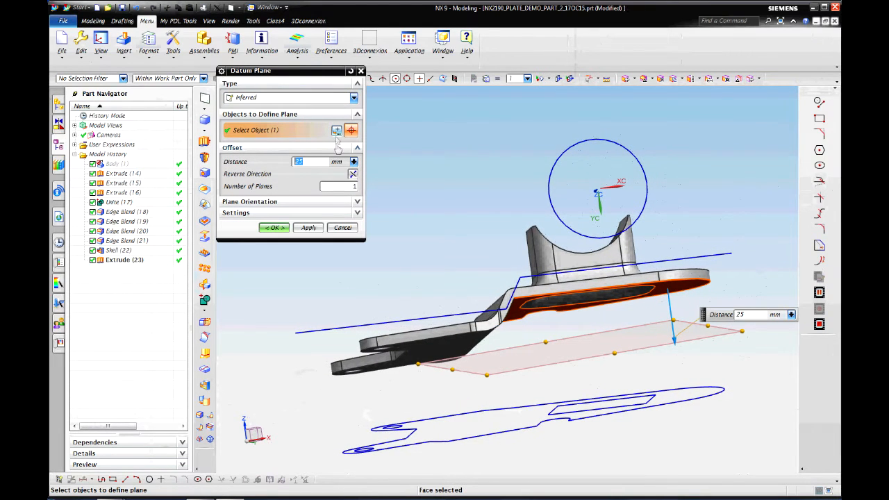
left_click(353, 174)
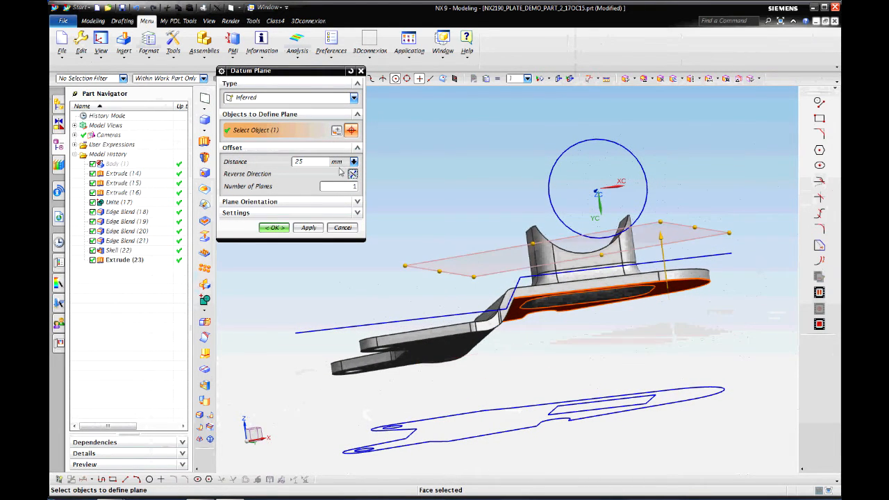
left_click(304, 161)
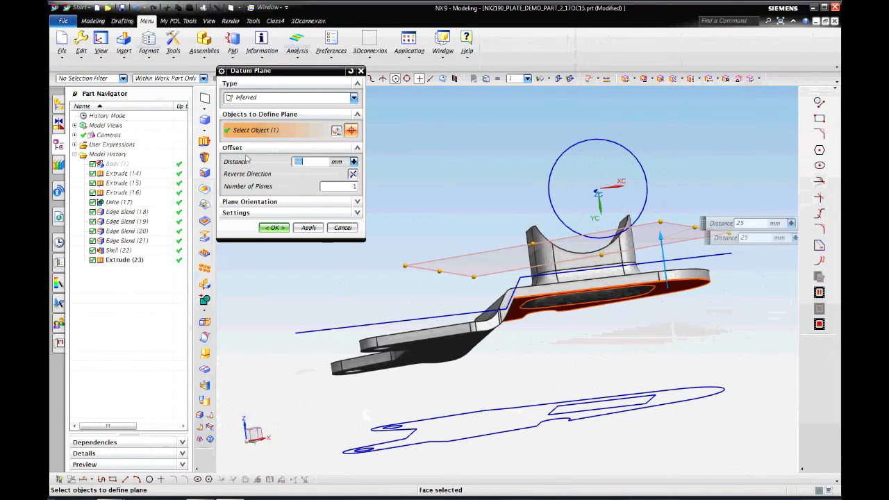
left_click(285, 229)
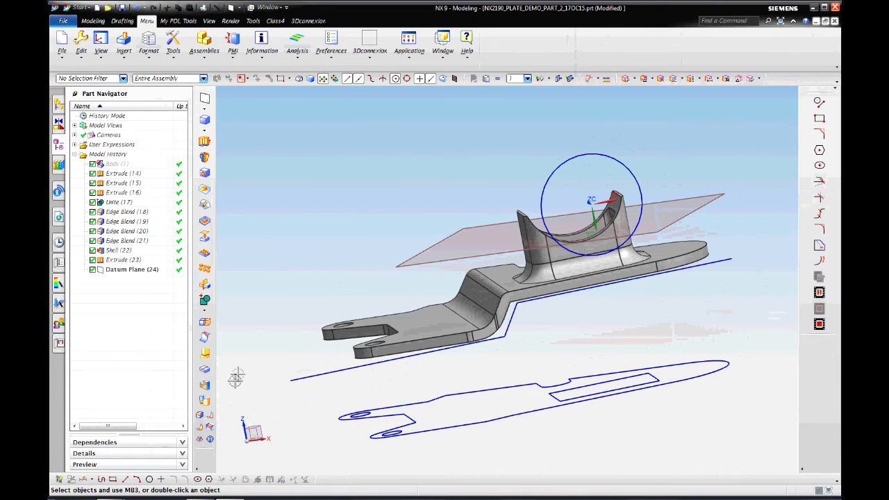
Trim the plate body with the offset datum plane, removing the boss material above it
left_click(205, 323)
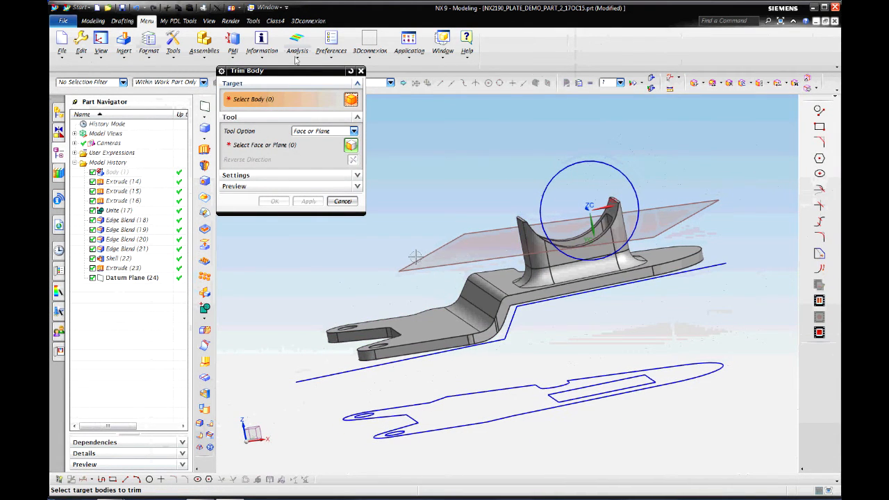
left_click_drag(290, 74, 318, 127)
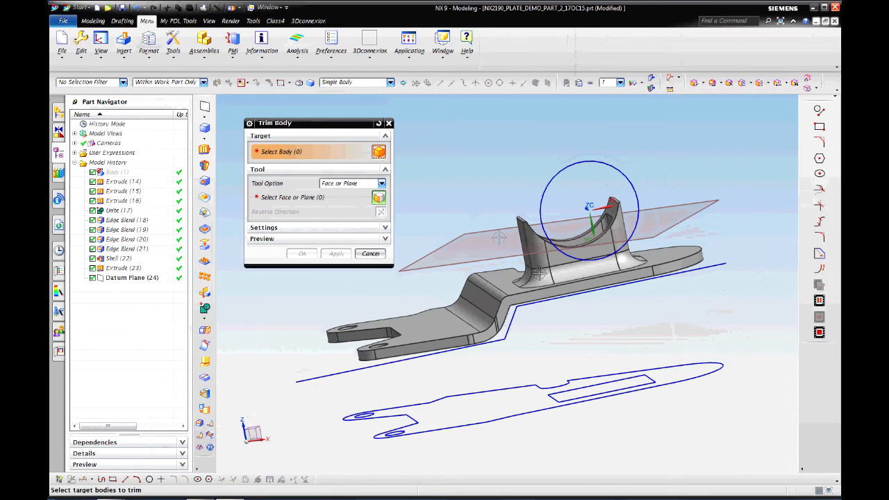
left_click(543, 261)
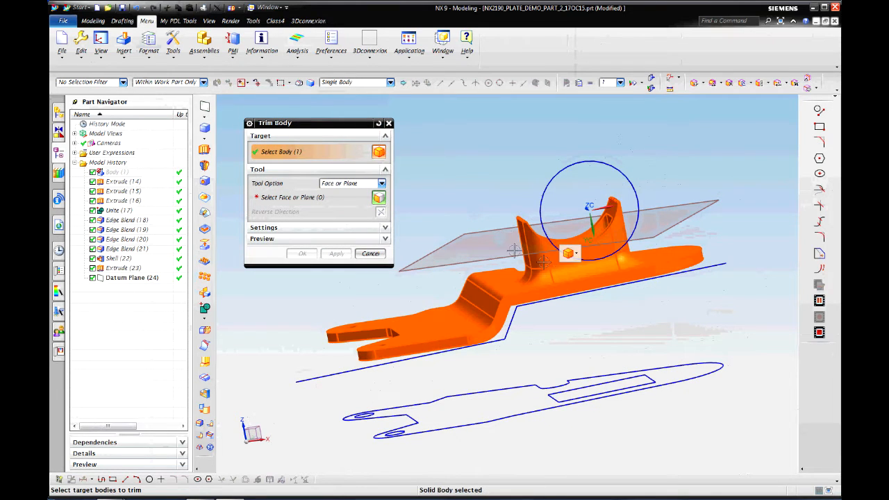
middle_click(497, 243)
left_click(494, 261)
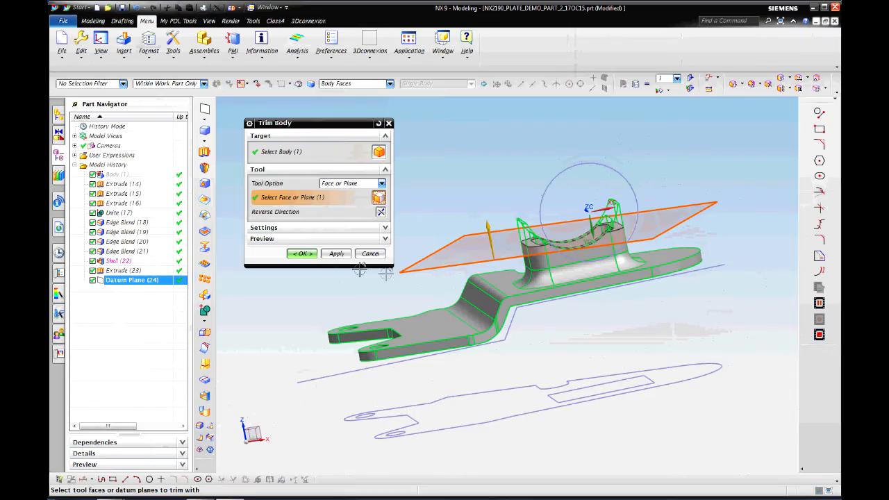
left_click(303, 254)
Check the layer list for an unused layer and move the datum plane to layer 12
mouse_move(312, 252)
middle_mouse_down()
mouse_move(486, 271)
mouse_move(501, 316)
mouse_move(514, 292)
middle_mouse_up()
left_click(144, 55)
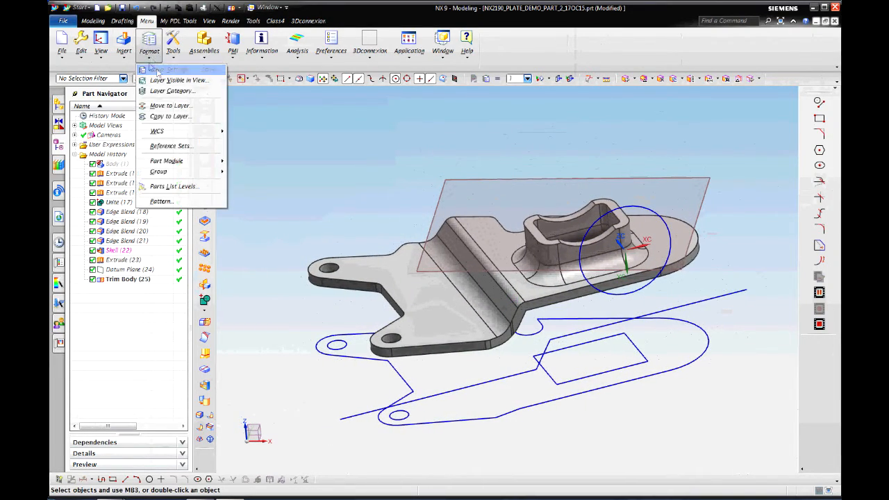
left_click(167, 70)
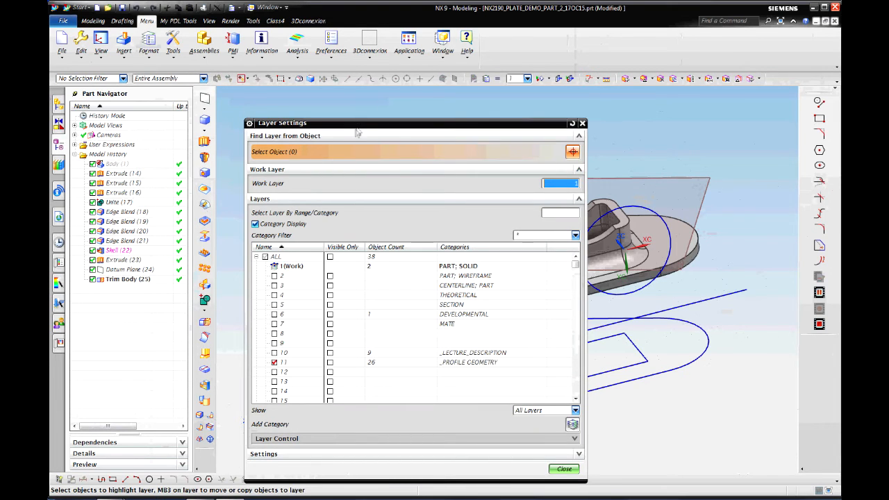
left_click_drag(358, 128, 255, 94)
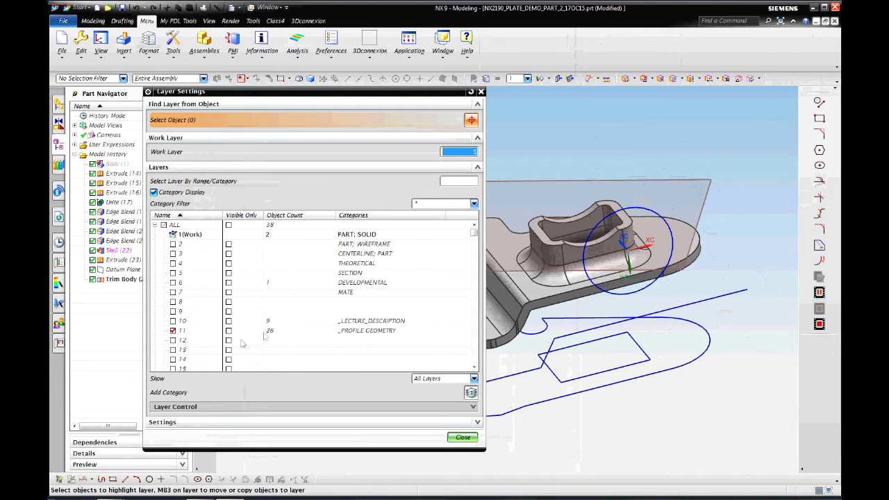
left_click(462, 437)
left_click(152, 61)
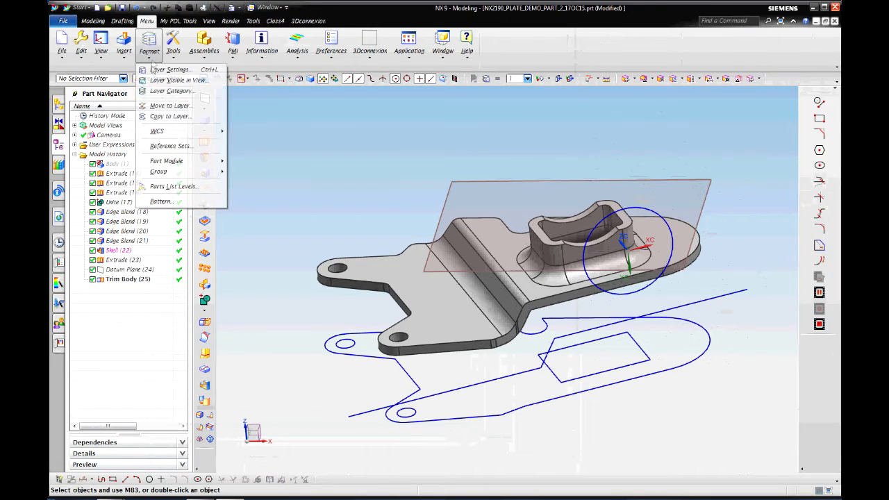
left_click(184, 105)
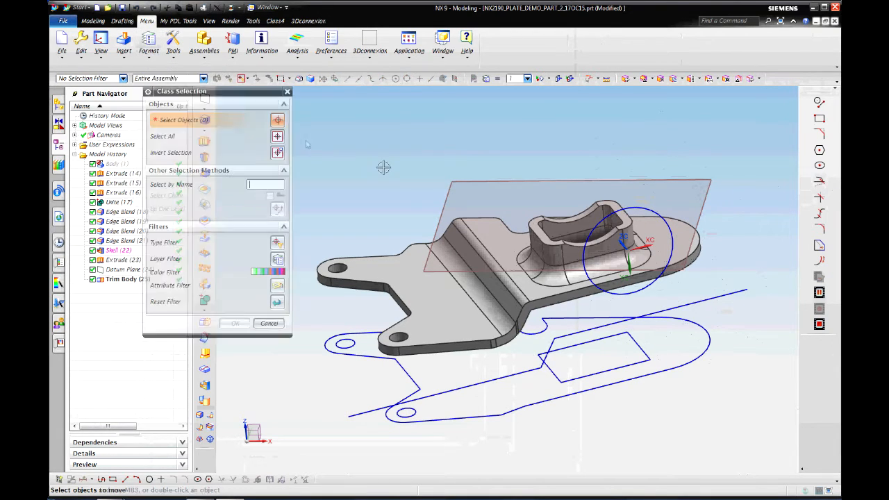
left_click(450, 189)
left_click(236, 324)
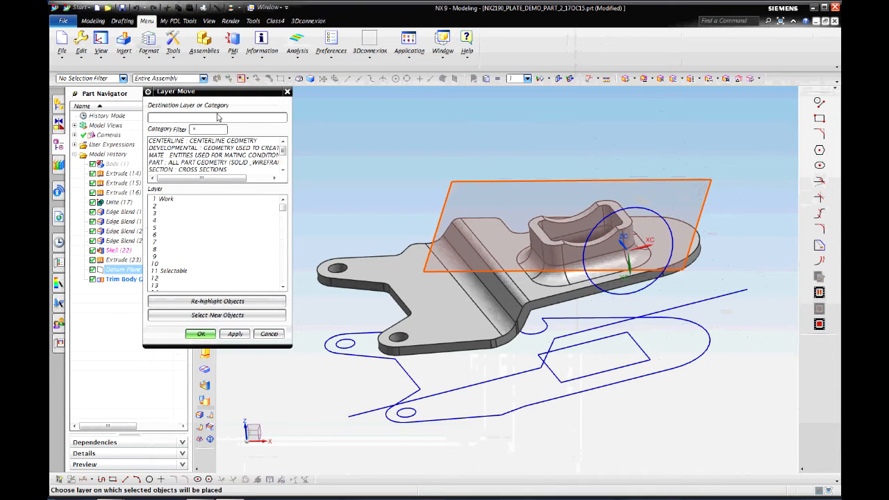
key("Return")
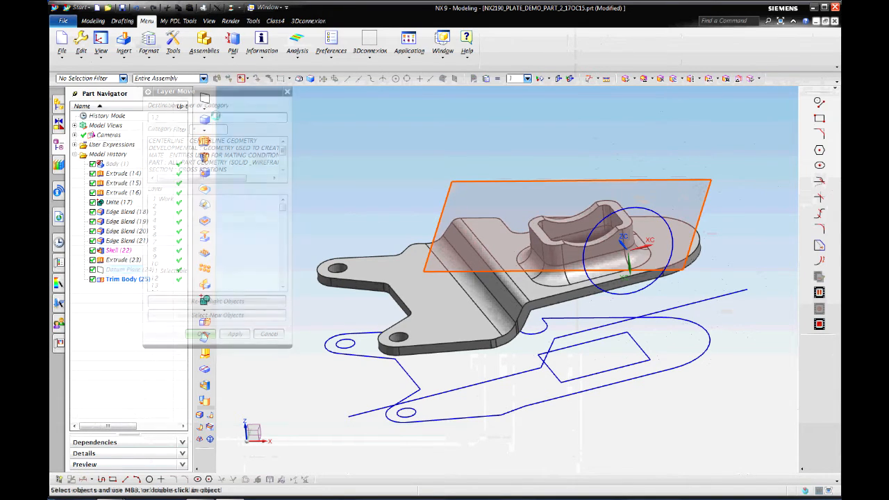
Create a layer category named _DATUMS and assign layer 12 to it
left_click(146, 55)
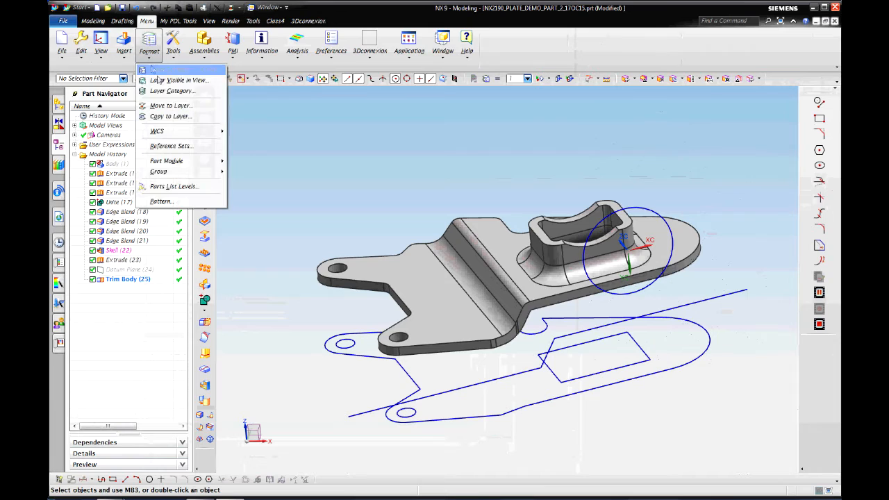
left_click(176, 89)
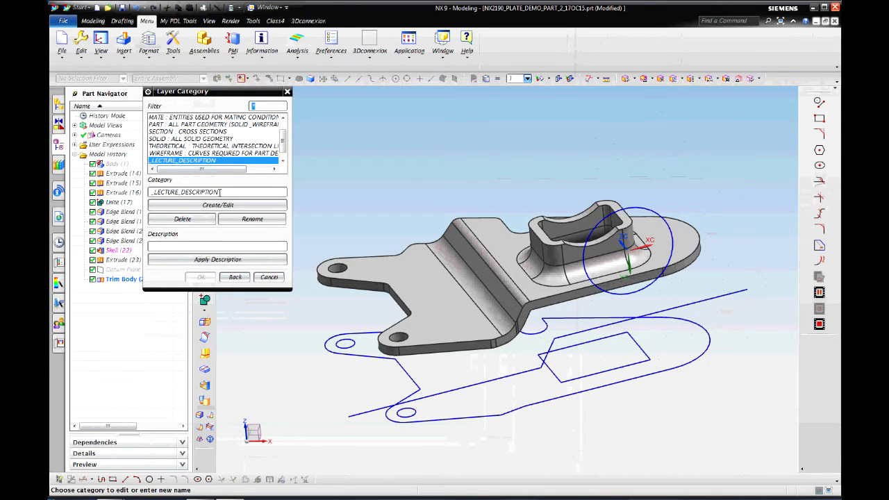
left_click_drag(220, 192, 180, 192)
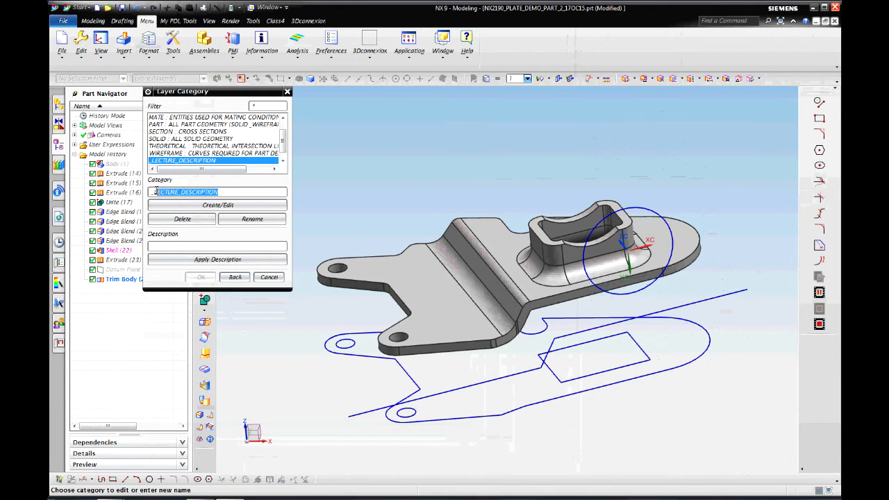
key("BackSpace")
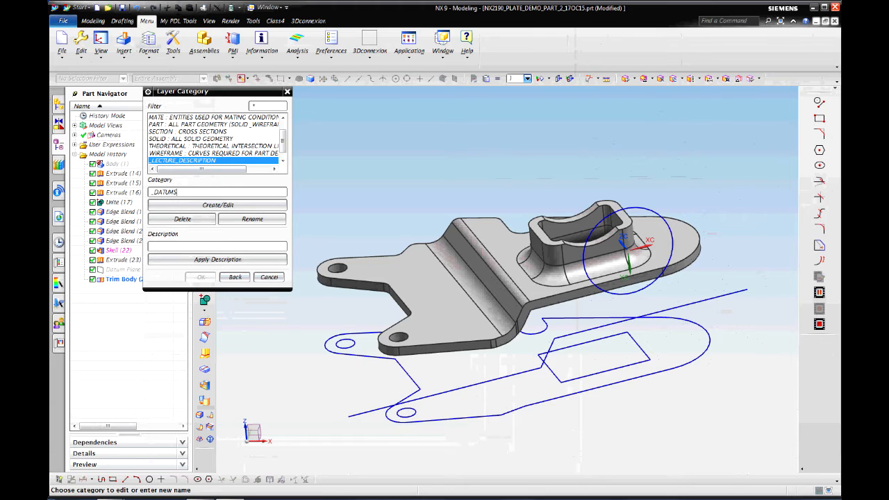
left_click(229, 205)
scroll(253, 262, "down", 2)
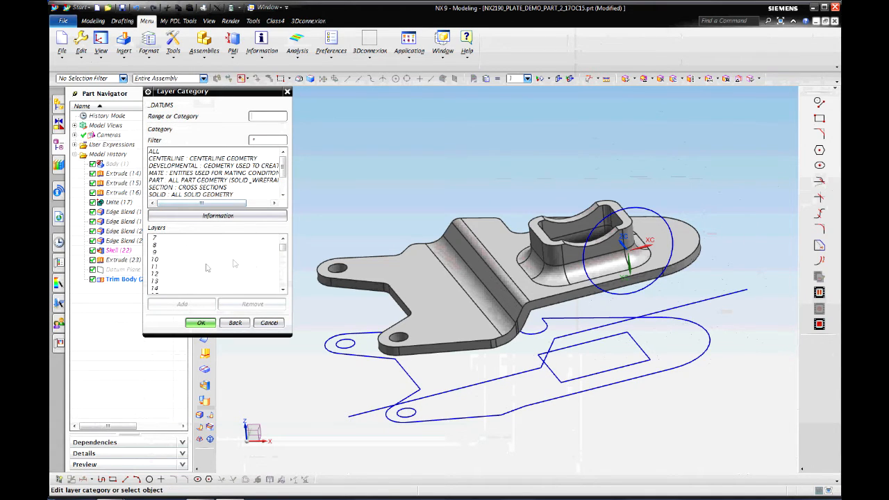
double_click(166, 274)
left_click(198, 323)
left_click(204, 279)
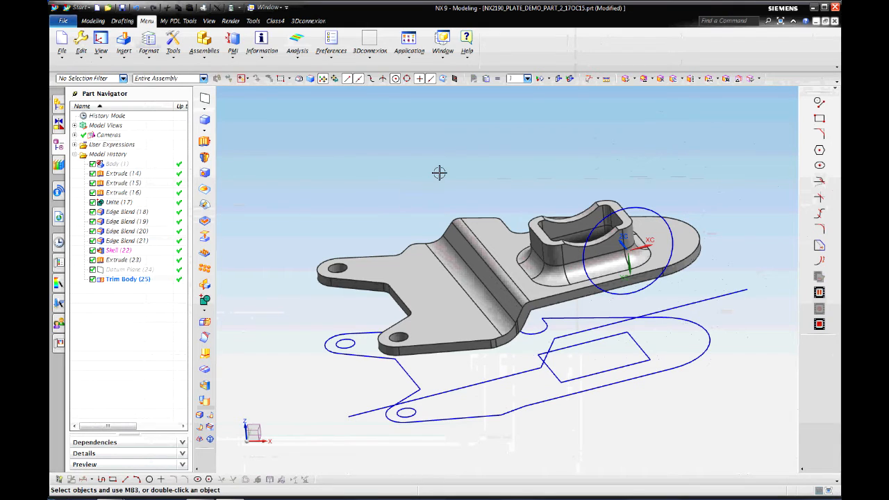
Make layer 6 (DEVELOPMENTAL) the work layer and turn off layer 1 so only the reference body and profile curves show
right_click(407, 153)
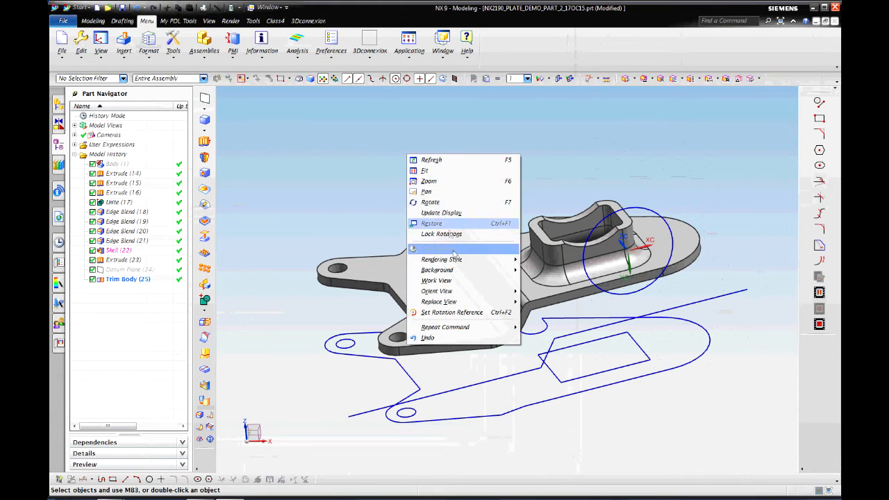
mouse_move(459, 291)
left_click(545, 292)
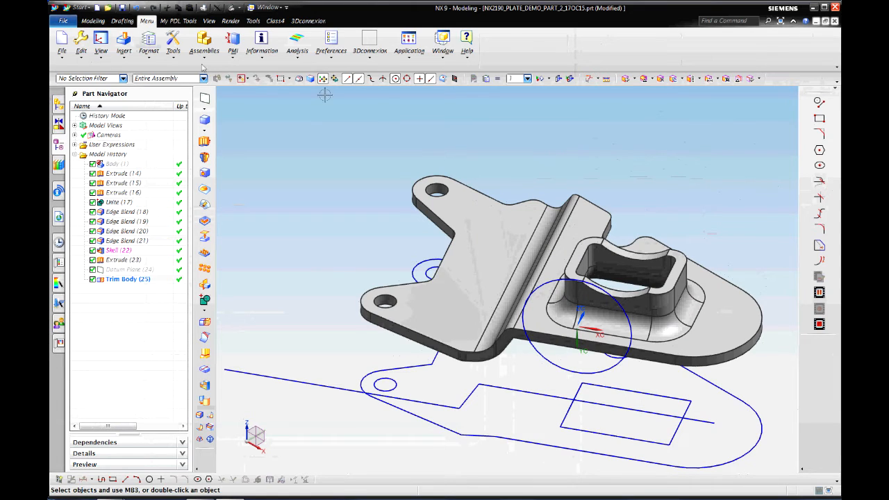
left_click(149, 59)
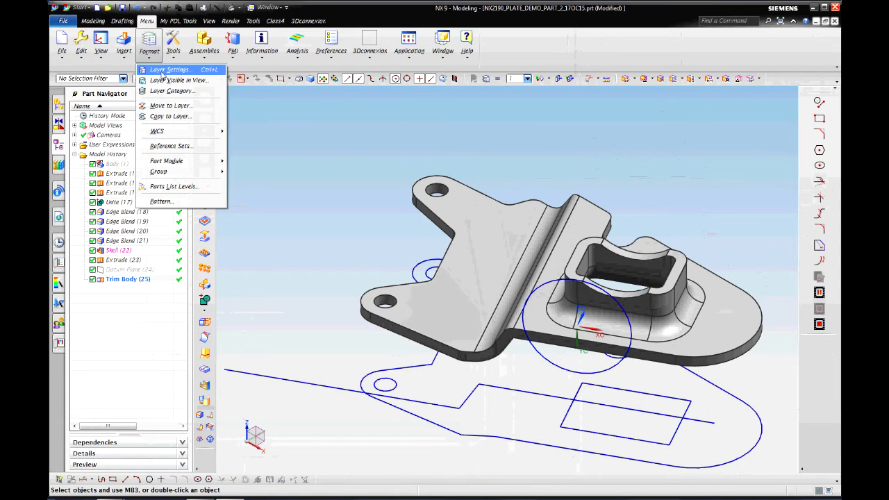
left_click(161, 72)
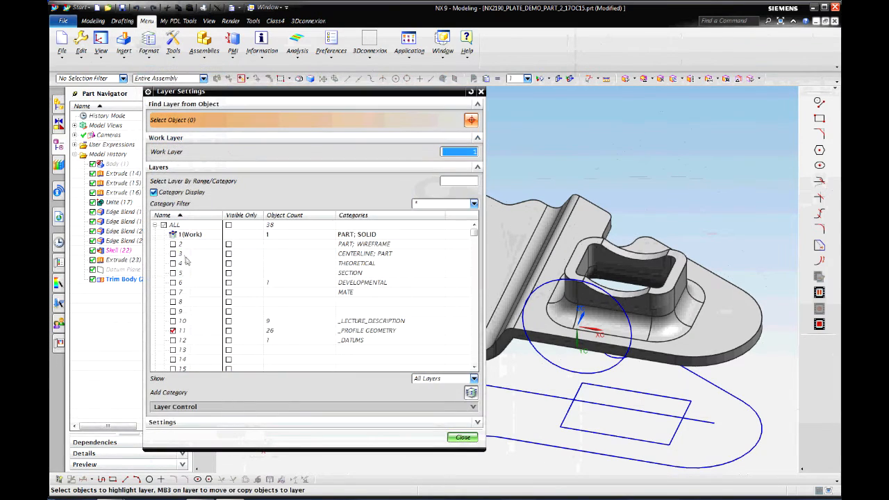
left_click(173, 283)
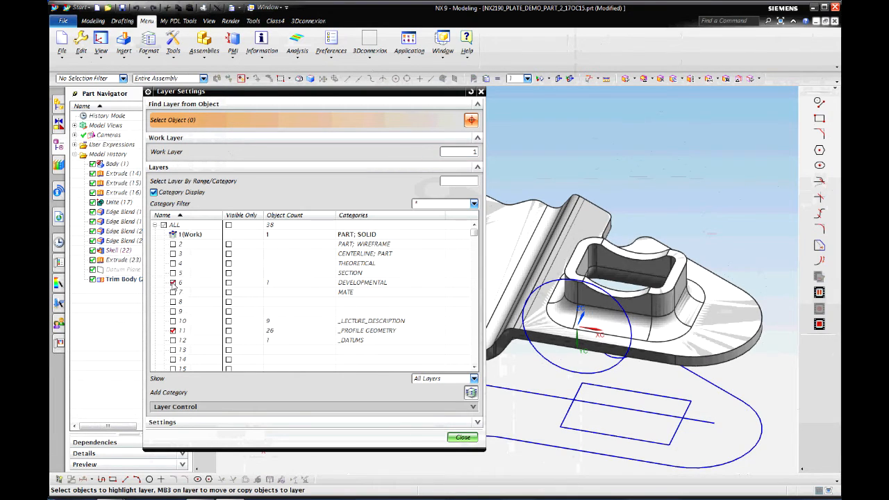
left_click(173, 283)
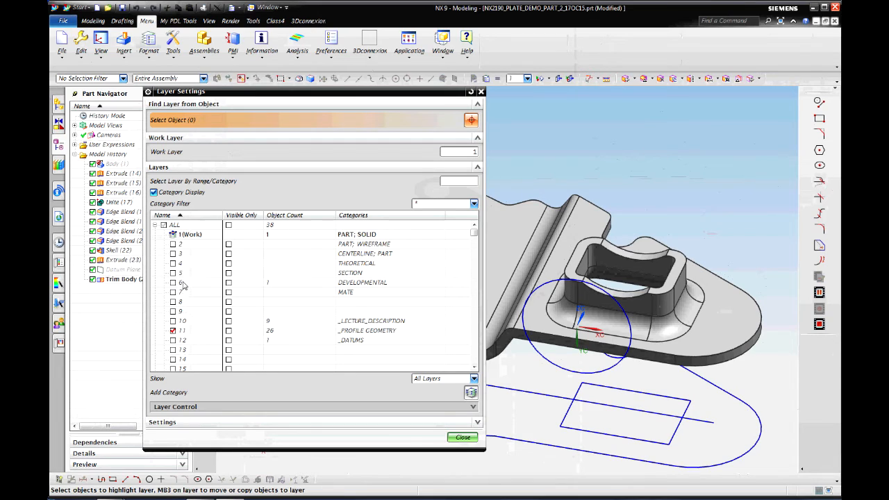
double_click(182, 283)
left_click(173, 234)
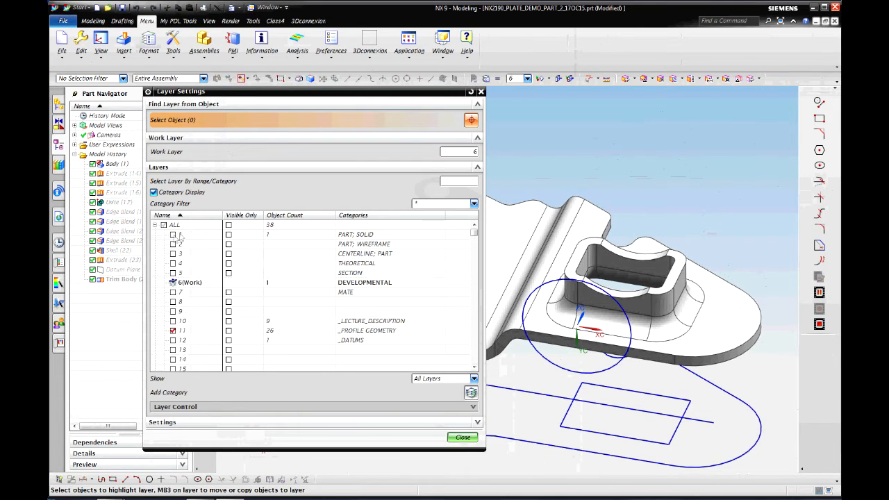
left_click(460, 437)
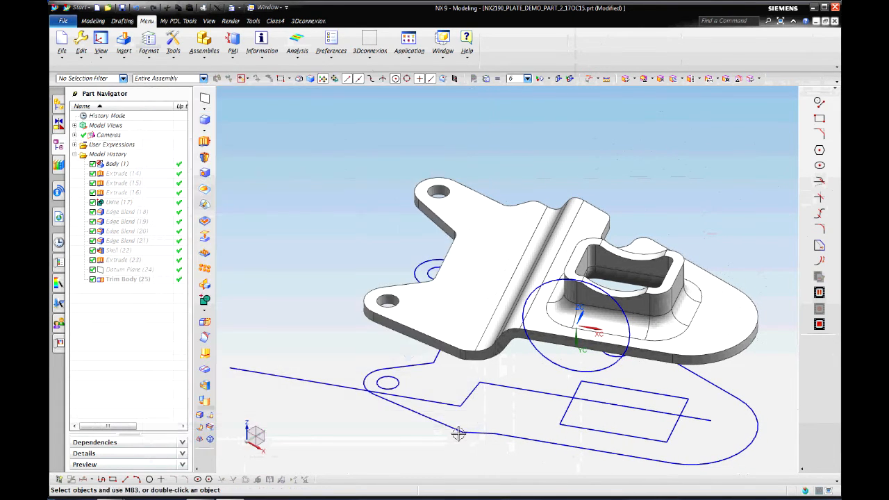
Change the display color of the reference plate body on layer 6 to red
left_click(81, 51)
left_click(104, 182)
left_click(468, 254)
left_click(232, 324)
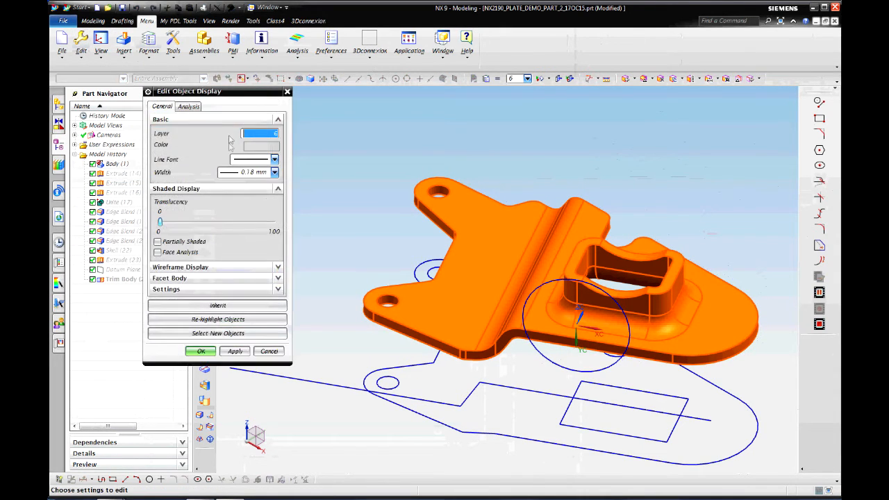
left_click(261, 145)
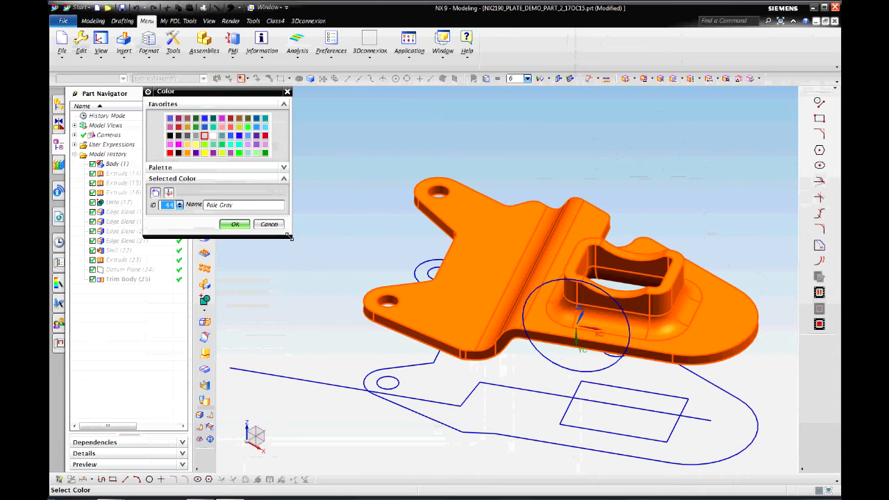
left_click_drag(288, 237, 307, 330)
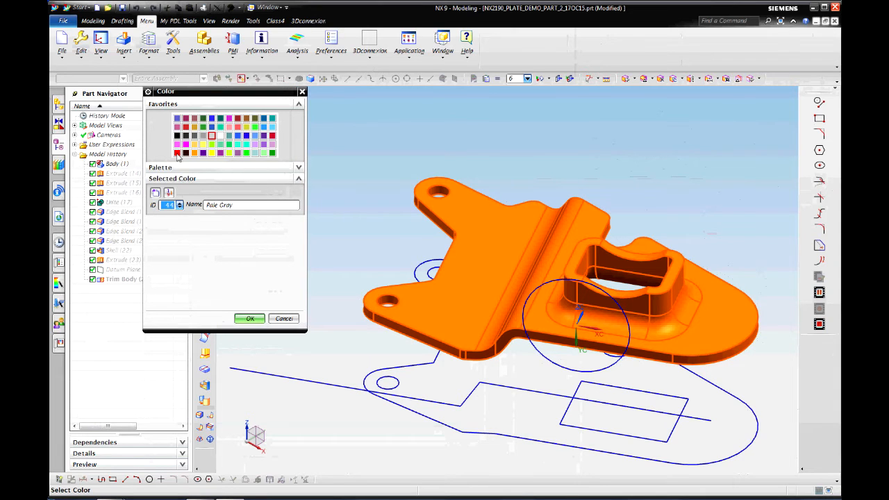
left_click(177, 153)
left_click(248, 319)
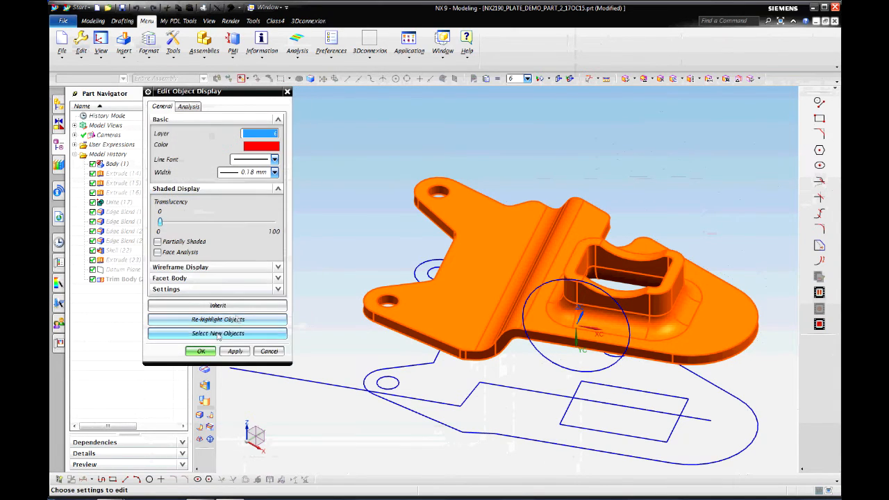
left_click(201, 353)
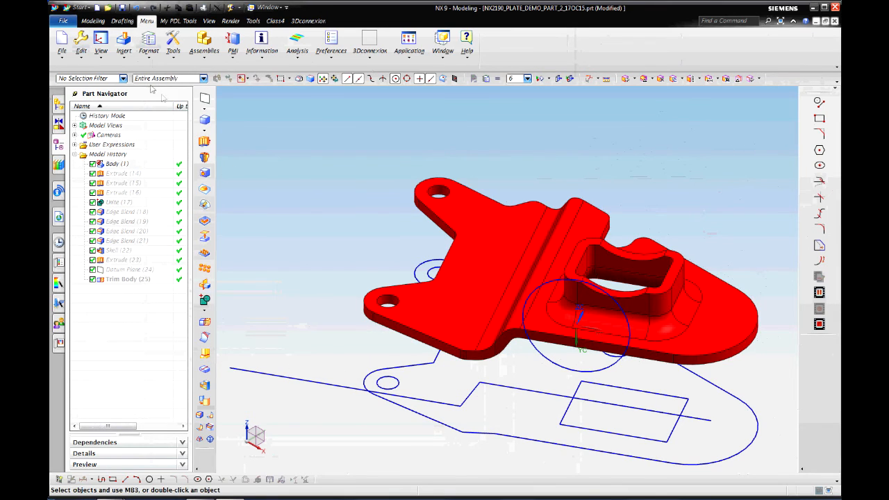
Make layer 1 the work layer and turn off all other layers, including reference body layer 6 and profile layer 11
left_click(149, 43)
left_click(160, 70)
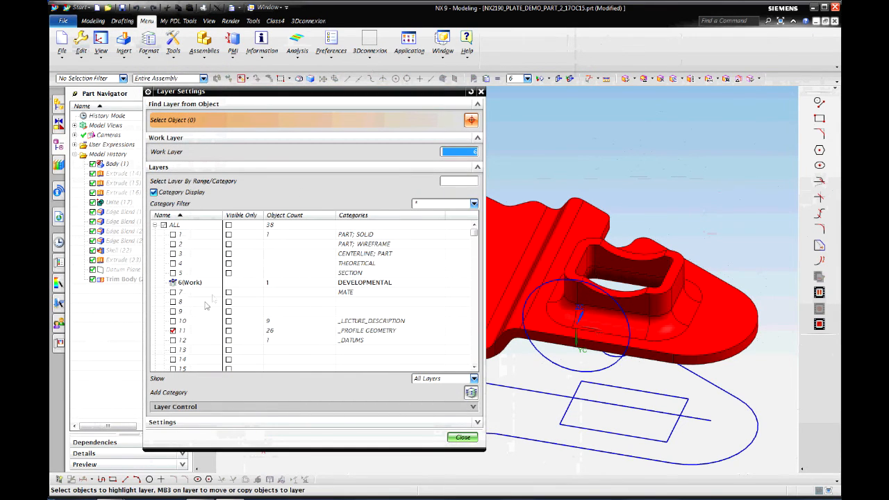
double_click(186, 332)
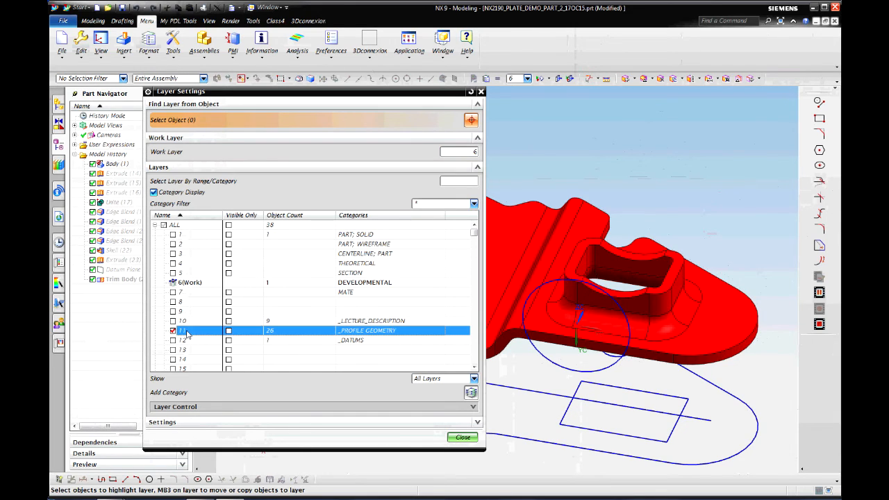
left_click(173, 283)
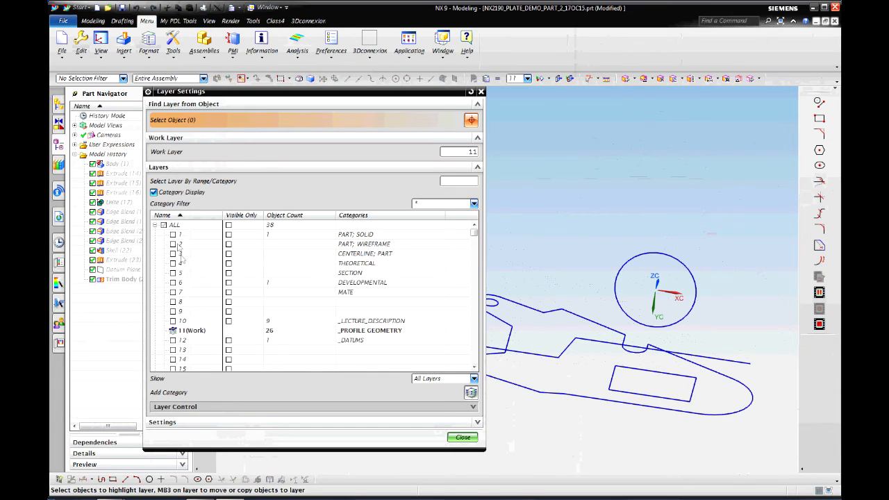
left_click(173, 235)
double_click(190, 235)
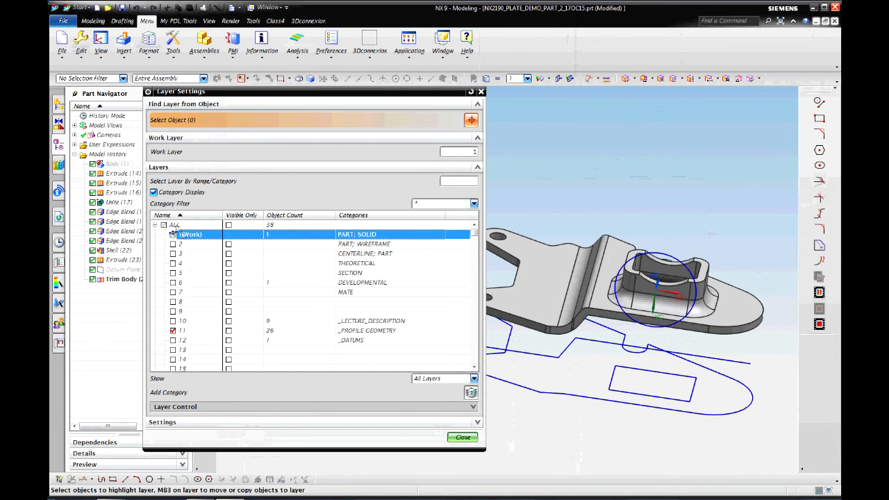
left_click(163, 226)
left_click(164, 226)
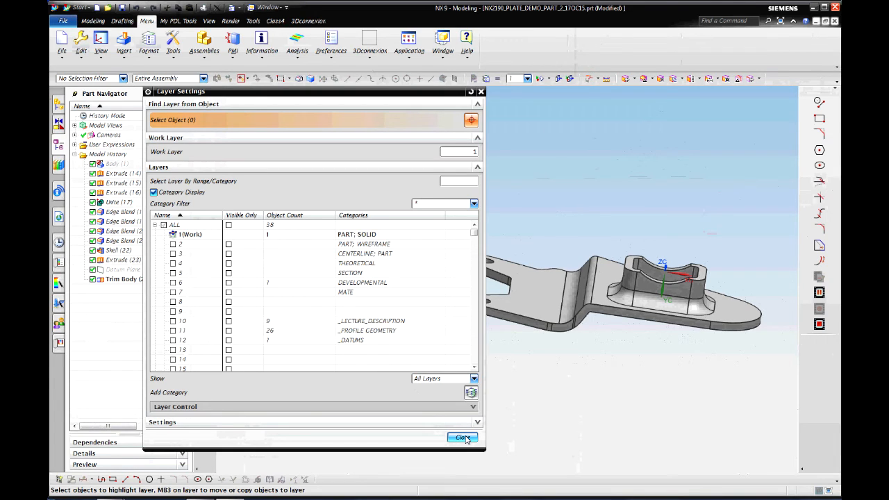
left_click(463, 438)
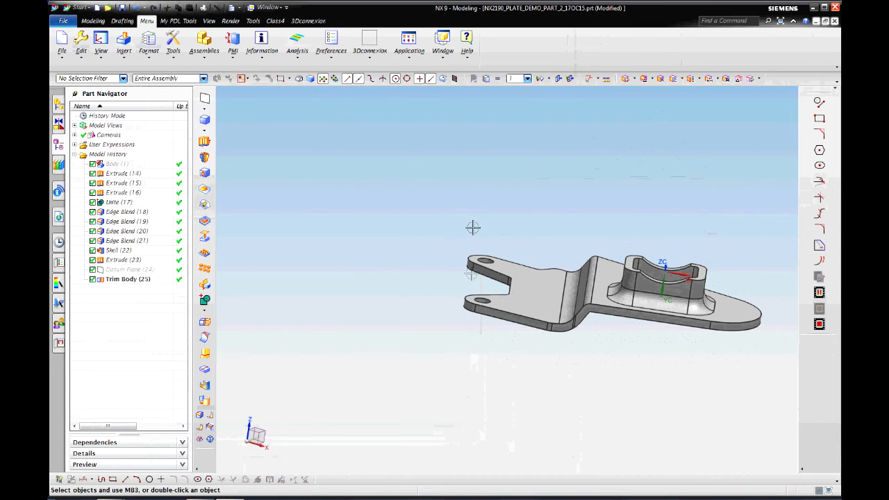
Replace the current view with the Isometric view and set the WCS to absolute
right_click(473, 197)
mouse_move(507, 345)
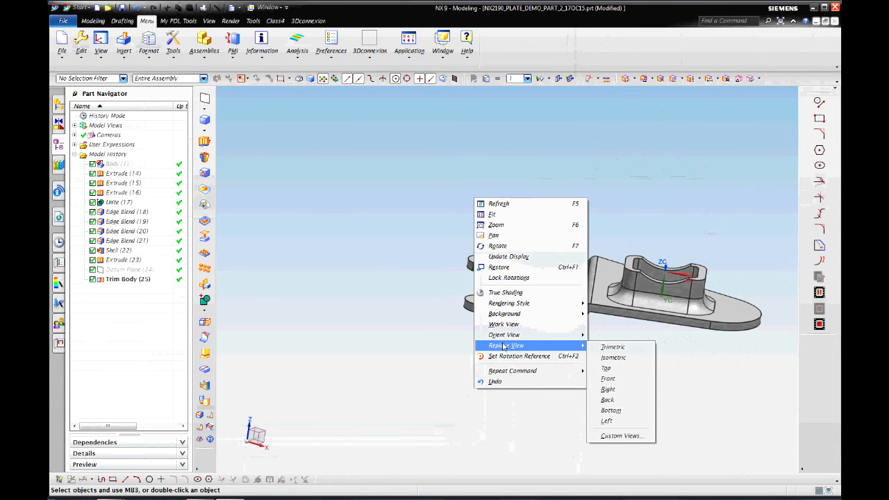
left_click(611, 358)
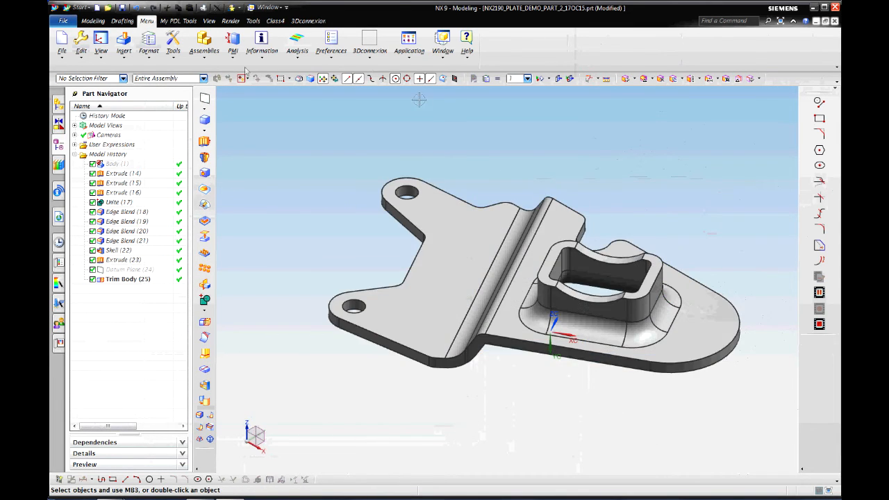
left_click(148, 58)
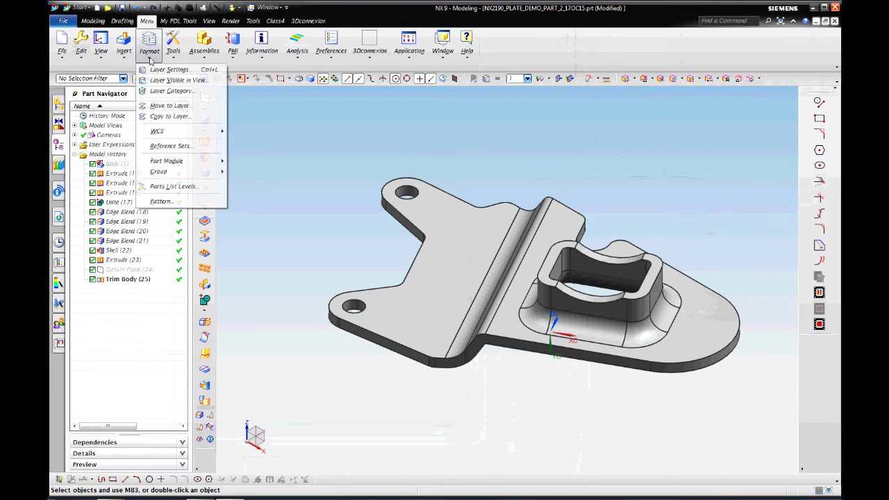
mouse_move(172, 136)
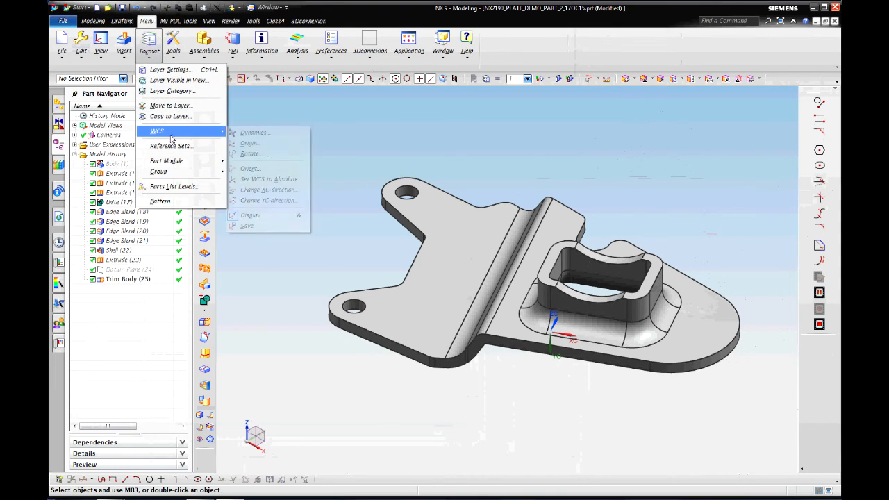
left_click(259, 182)
Display the plate in the Isometric view as a wireframe with dimmed hidden edges and save the part file
right_click(693, 176)
mouse_move(799, 325)
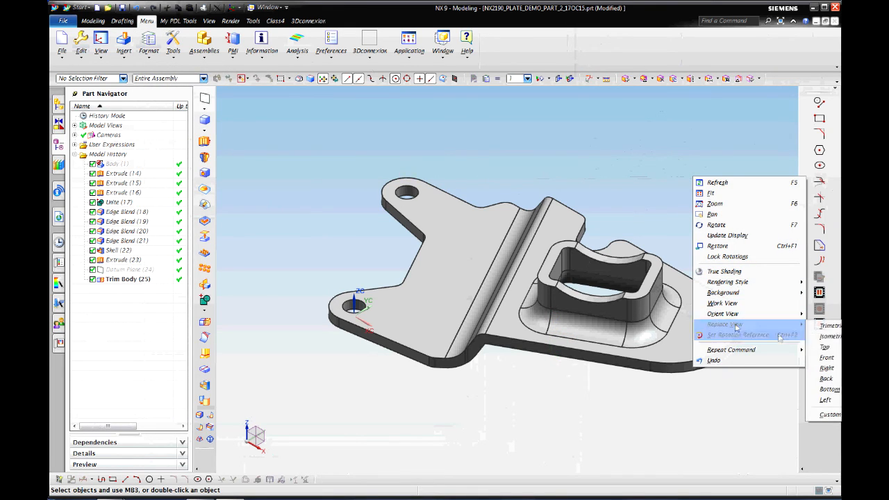
left_click(827, 336)
right_click(721, 165)
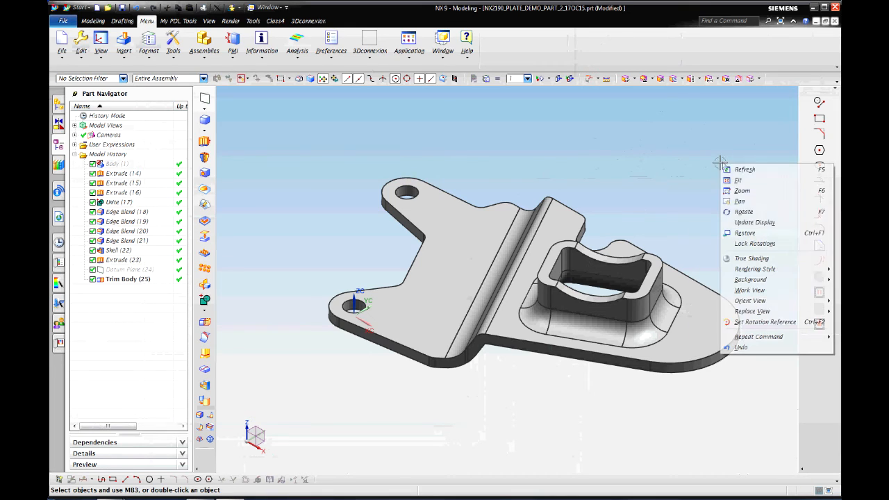
right_click(713, 153)
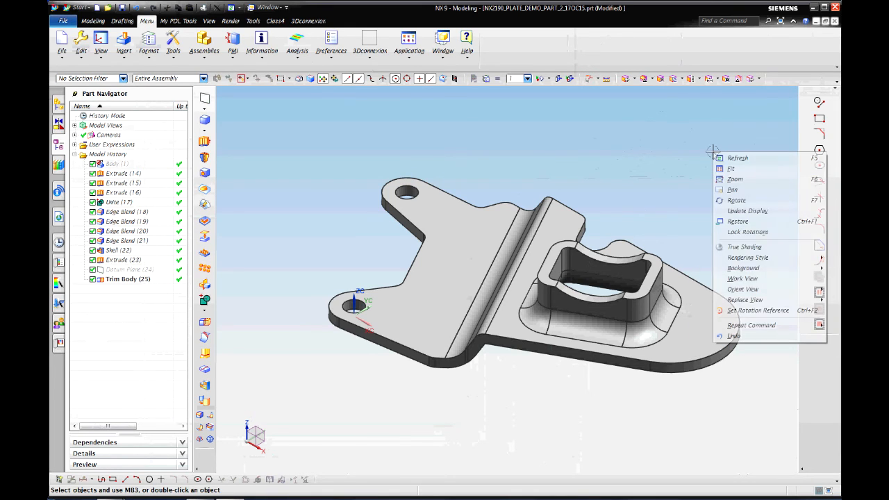
right_click_drag(722, 153, 727, 165)
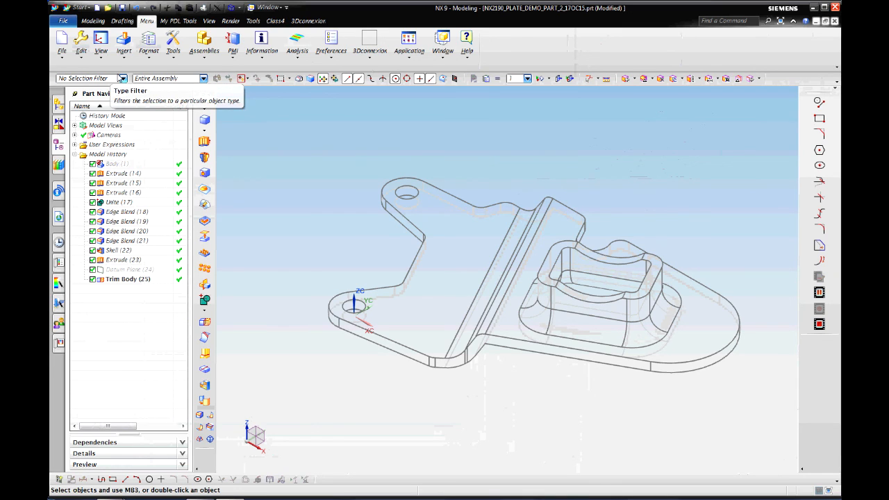
left_click(63, 59)
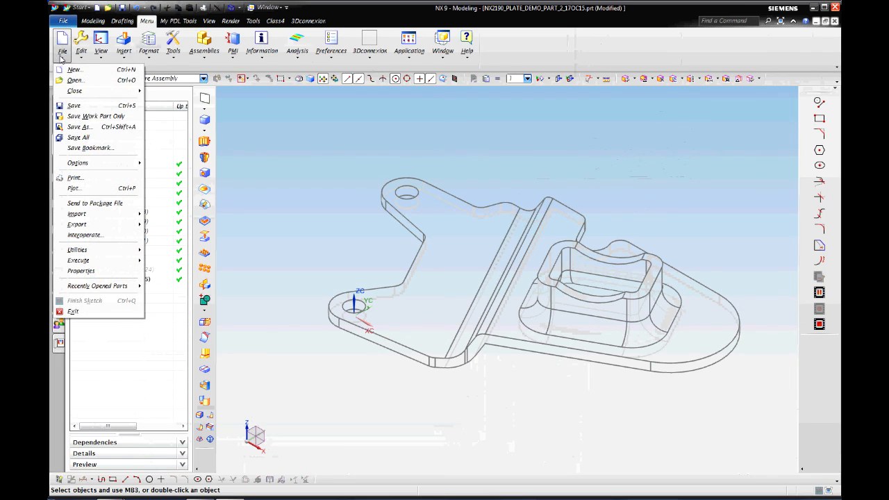
left_click(75, 108)
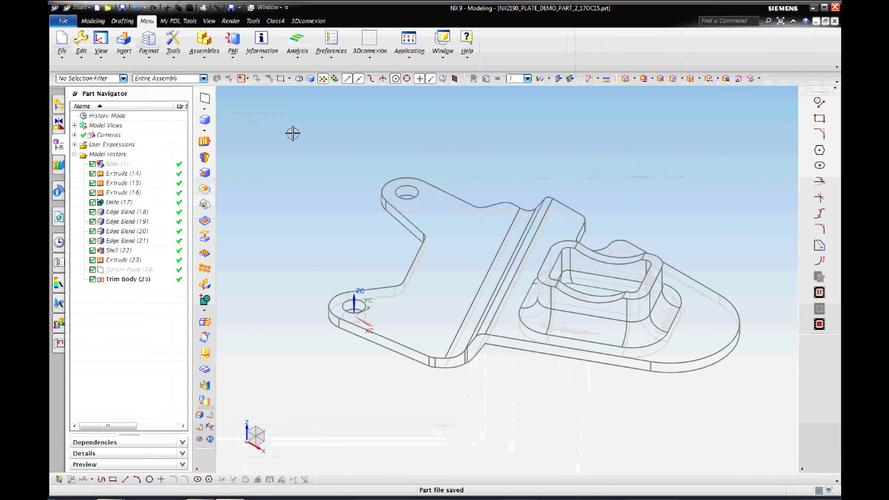